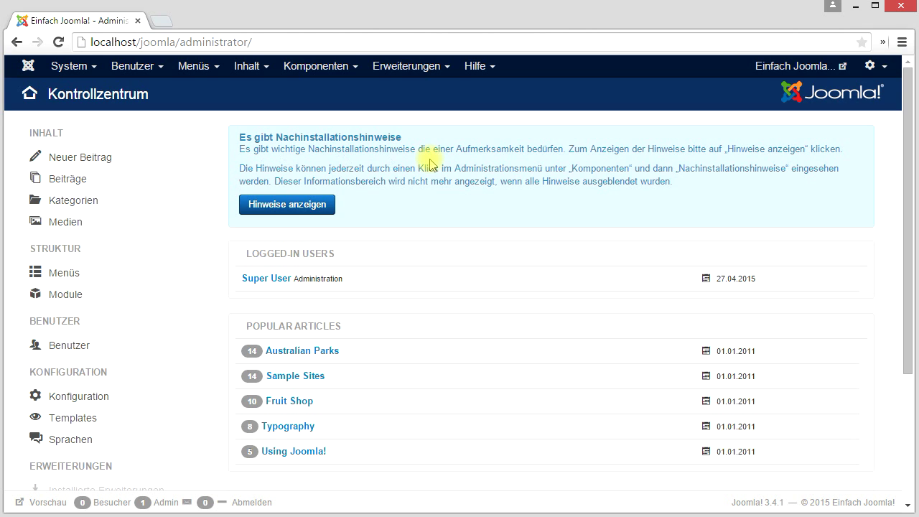
Open the extension installation page of the Joomla administration.
{"action": "left_click", "coordinate": [393, 66]}
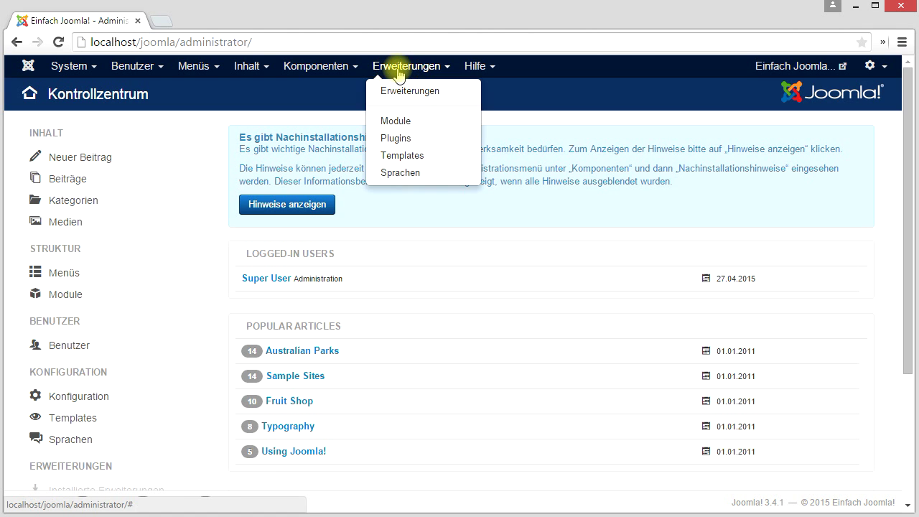
{"action": "left_click", "coordinate": [395, 94]}
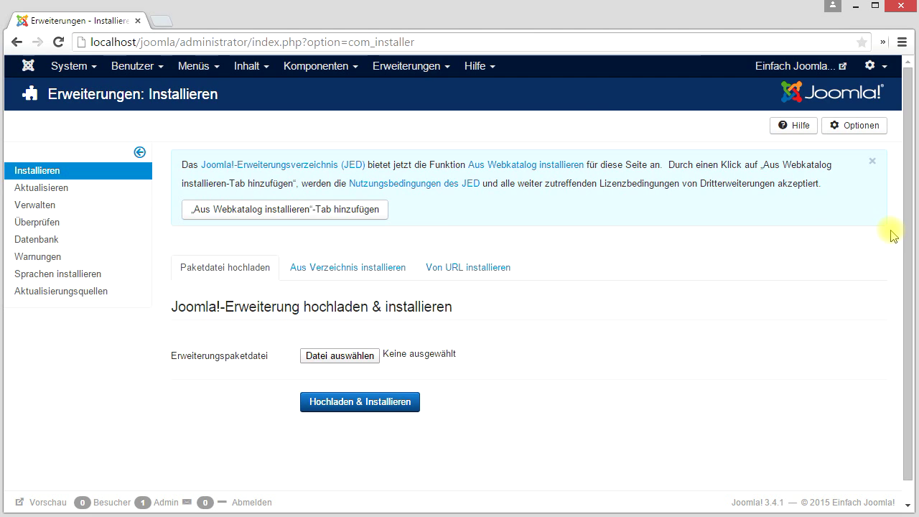
Search the web for "jce" in a new browser tab and open the JCE content editor website.
{"action": "left_click", "coordinate": [164, 24]}
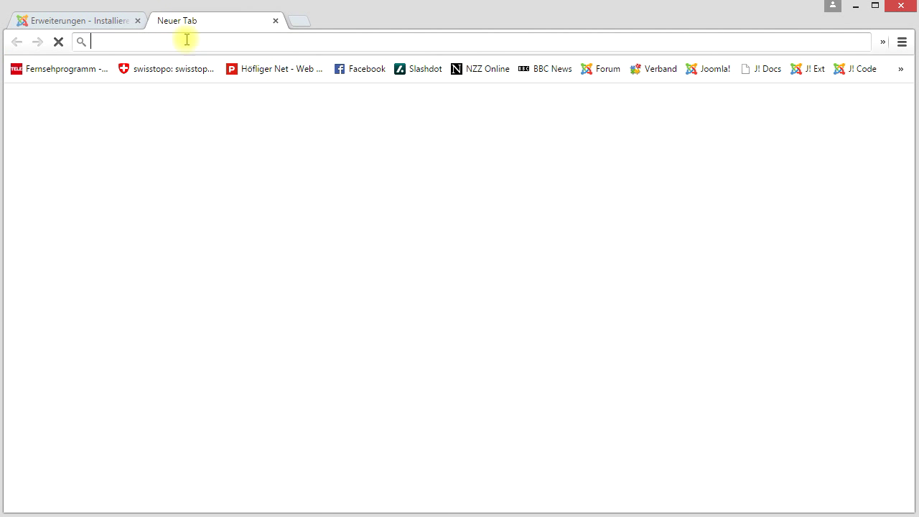
{"action": "type", "text": "jc"}
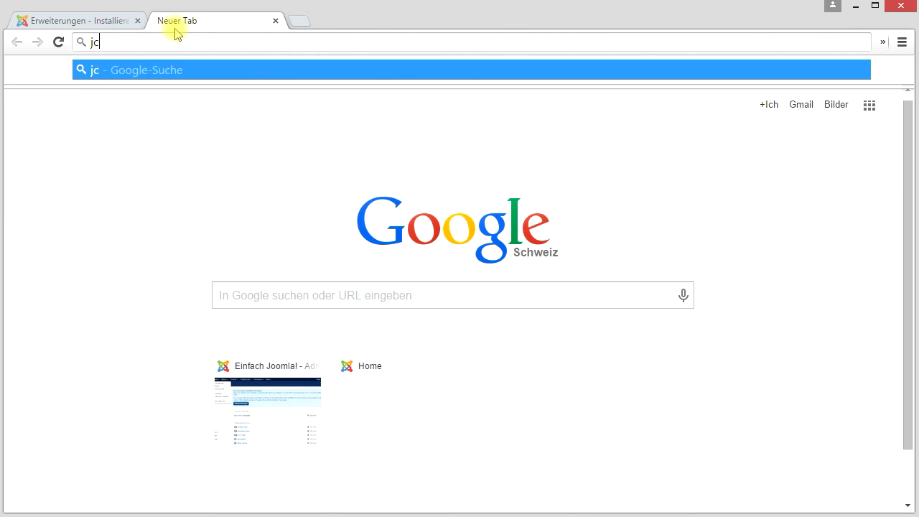
{"action": "type", "text": "e"}
{"action": "key", "text": "Return"}
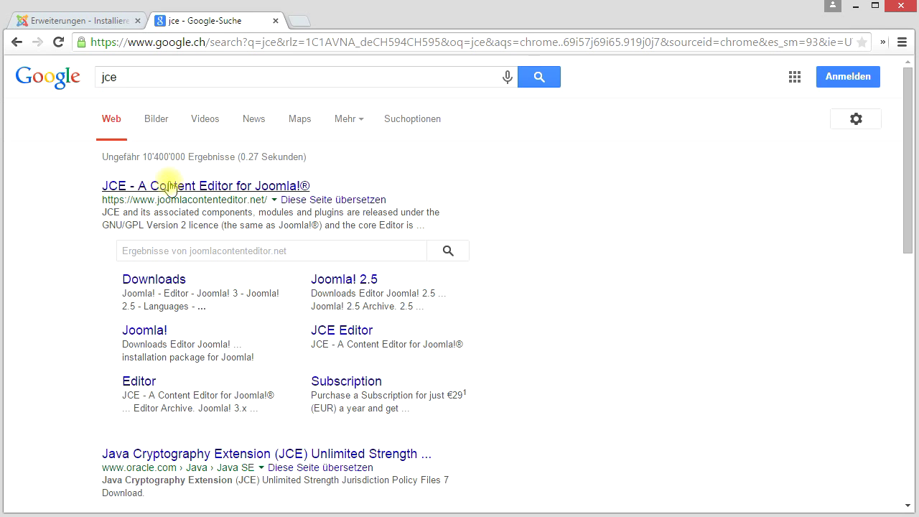
{"action": "left_click", "coordinate": [204, 188]}
Download the JCE 2.4.6 editor package for Joomla! 3 and save it as com_jce_246.zip in the joomla downloads folder.
{"action": "mouse_move", "coordinate": [243, 162]}
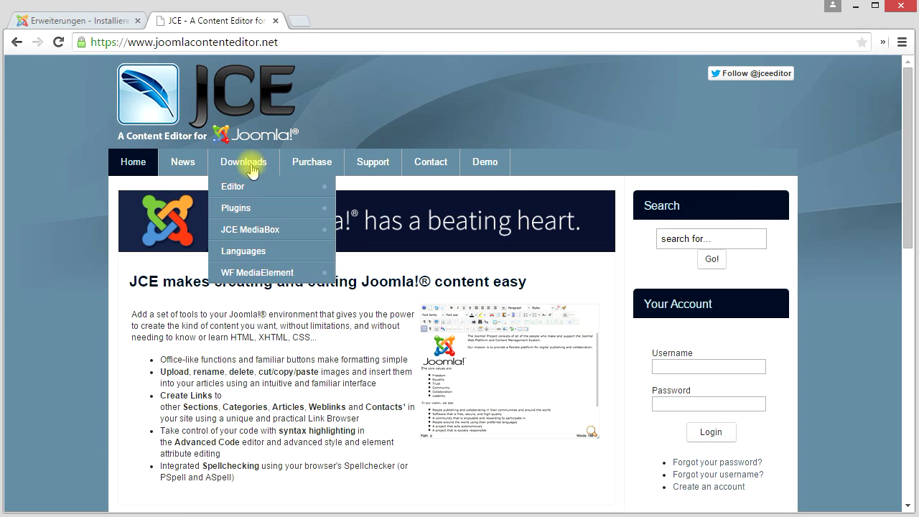
{"action": "mouse_move", "coordinate": [239, 192]}
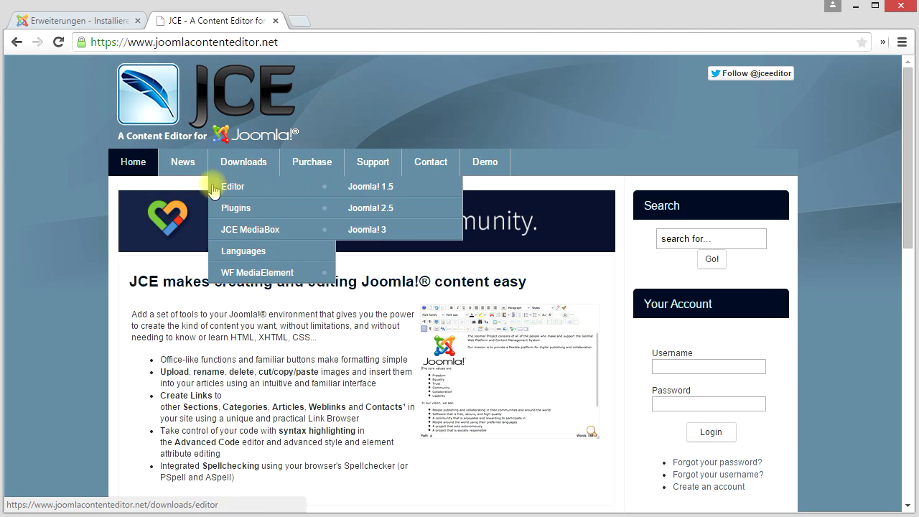
{"action": "left_click", "coordinate": [363, 230]}
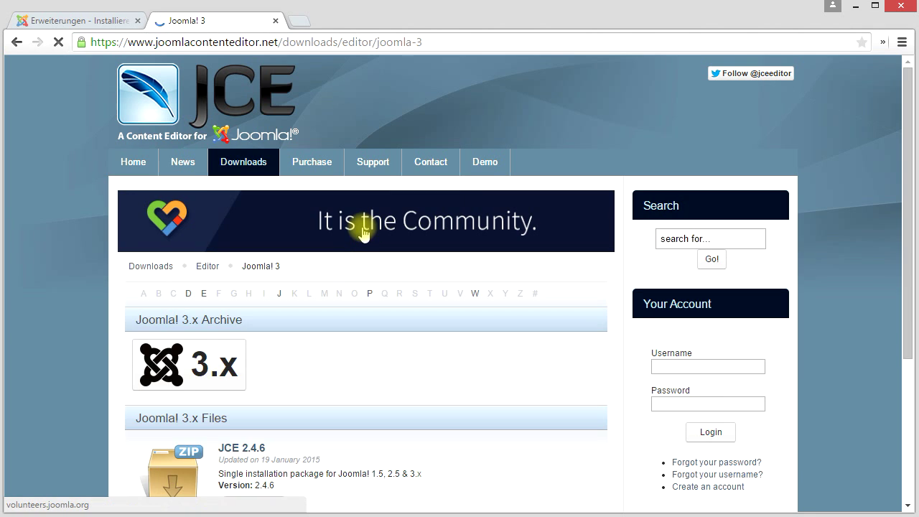
{"action": "scroll", "coordinate": [443, 332], "scroll_direction": "down", "scroll_amount": 3}
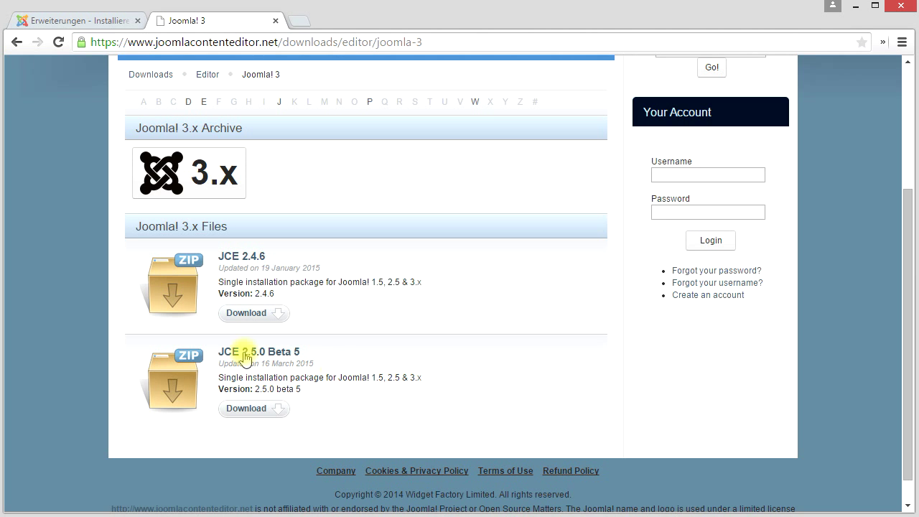
{"action": "left_click", "coordinate": [251, 313]}
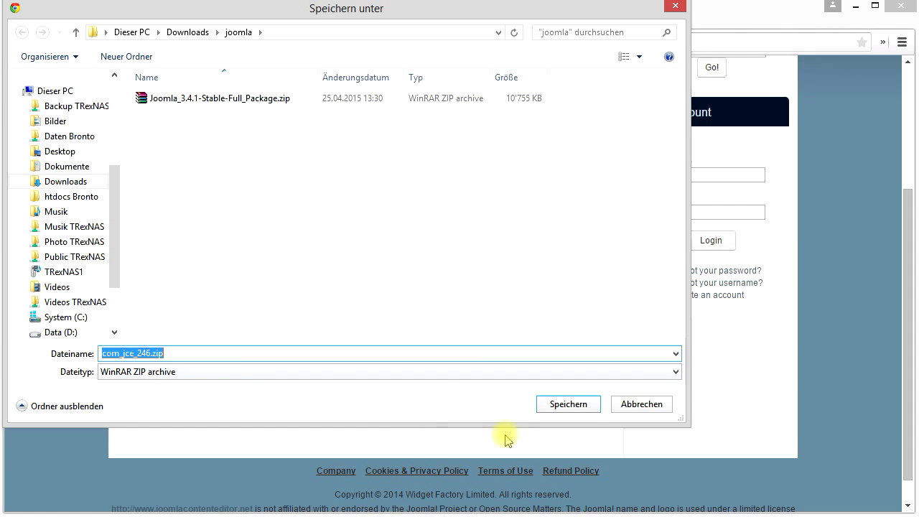
{"action": "left_click", "coordinate": [551, 405]}
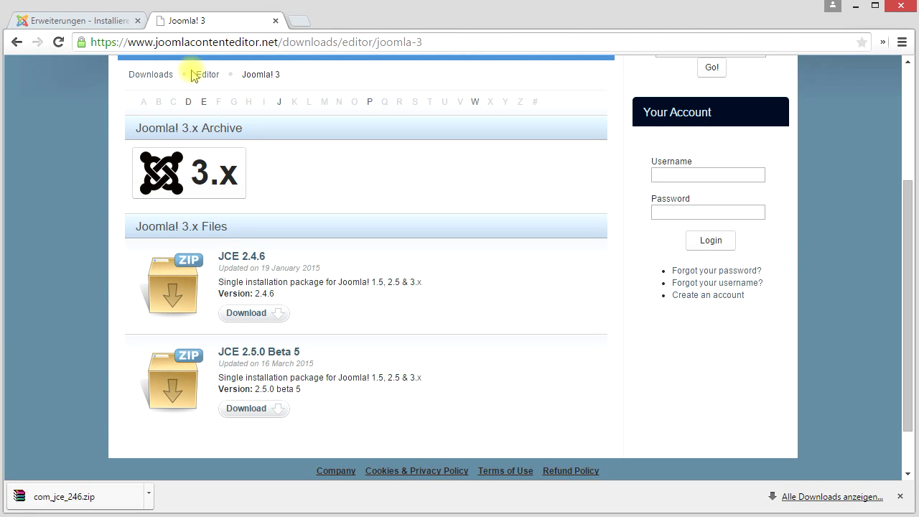
Download JCE MediaBox for Joomla! 3 and save it as plg_jcemediabox_1122_joomla3.zip in the joomla downloads folder.
{"action": "left_click", "coordinate": [140, 74]}
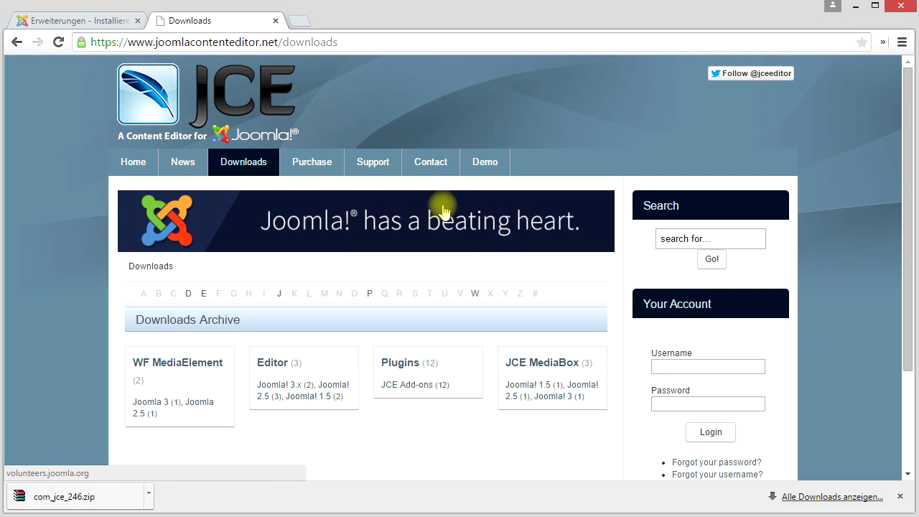
{"action": "mouse_move", "coordinate": [231, 234]}
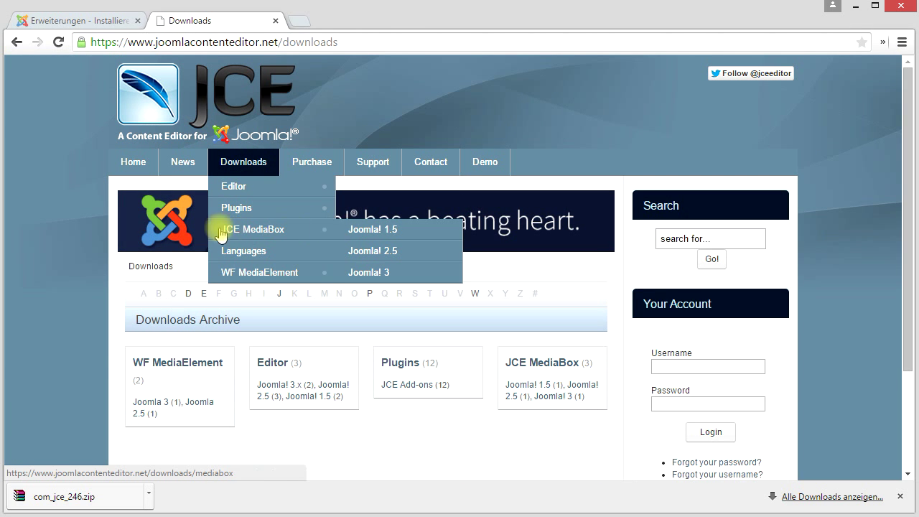
{"action": "left_click", "coordinate": [374, 273]}
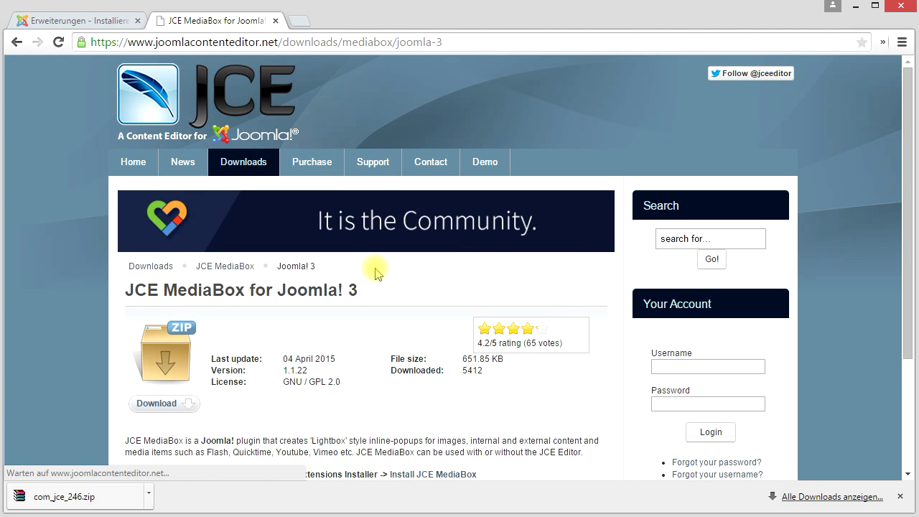
{"action": "scroll", "coordinate": [381, 332], "scroll_direction": "down", "scroll_amount": 2}
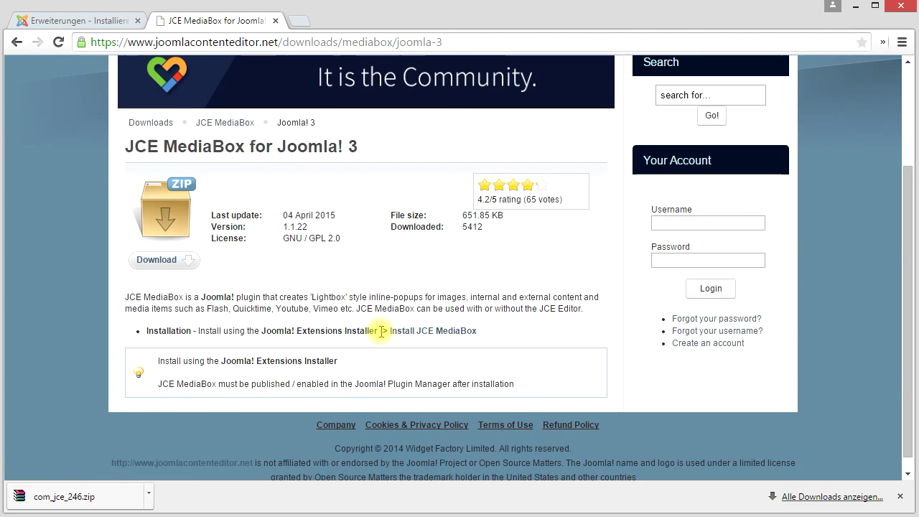
{"action": "left_click", "coordinate": [170, 260]}
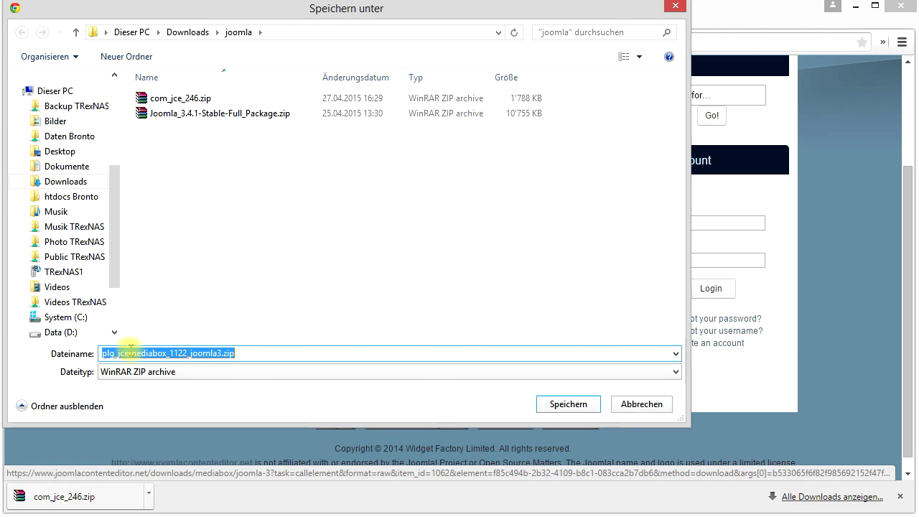
{"action": "left_click", "coordinate": [564, 403]}
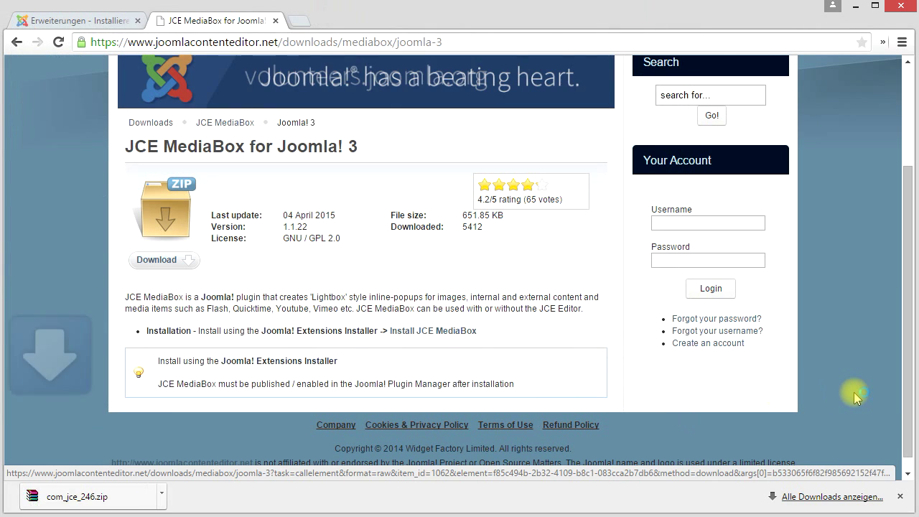
Create the German (Germany) (de-DE) JCE language package and save it as jce_language_de-DE_246.zip.
{"action": "scroll", "coordinate": [345, 301], "scroll_direction": "up", "scroll_amount": 3}
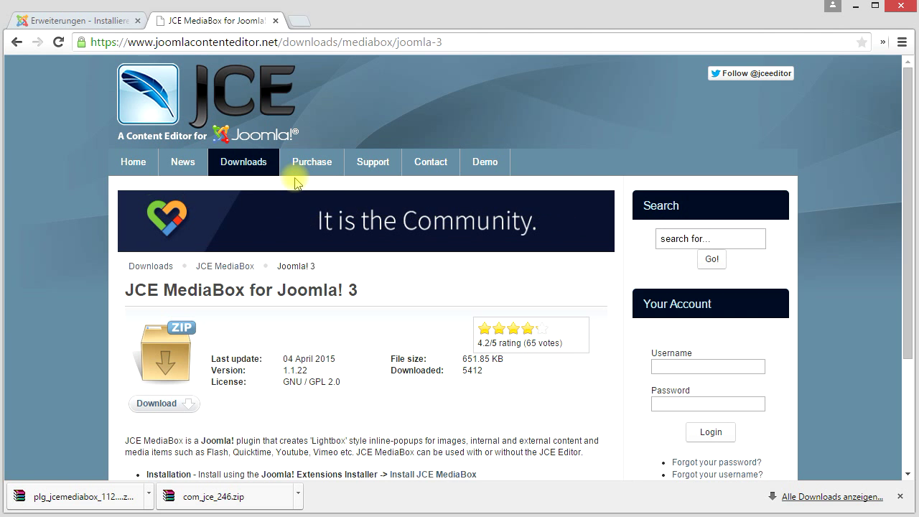
{"action": "mouse_move", "coordinate": [231, 165]}
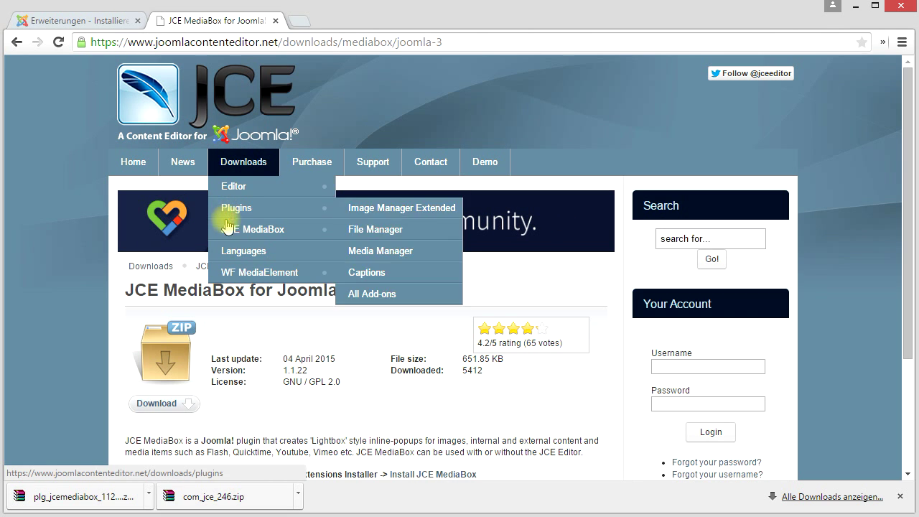
{"action": "left_click", "coordinate": [248, 253]}
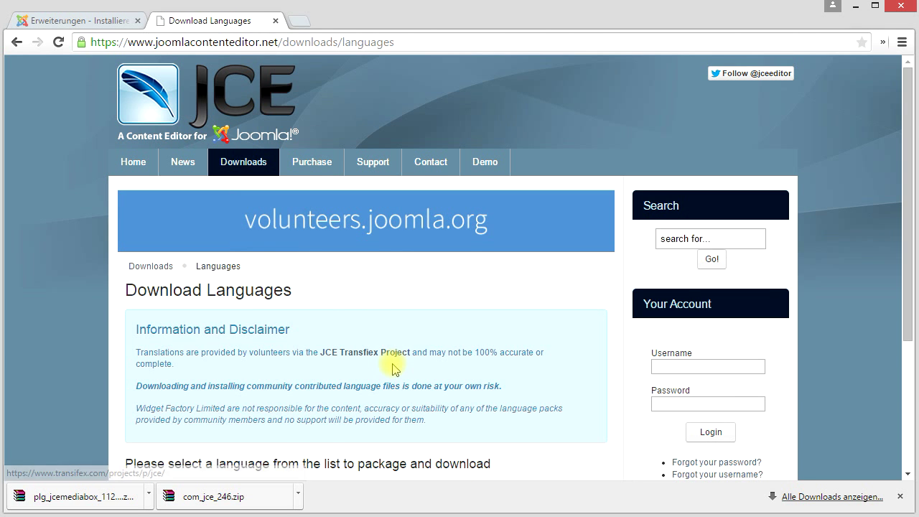
{"action": "scroll", "coordinate": [388, 366], "scroll_direction": "down", "scroll_amount": 3}
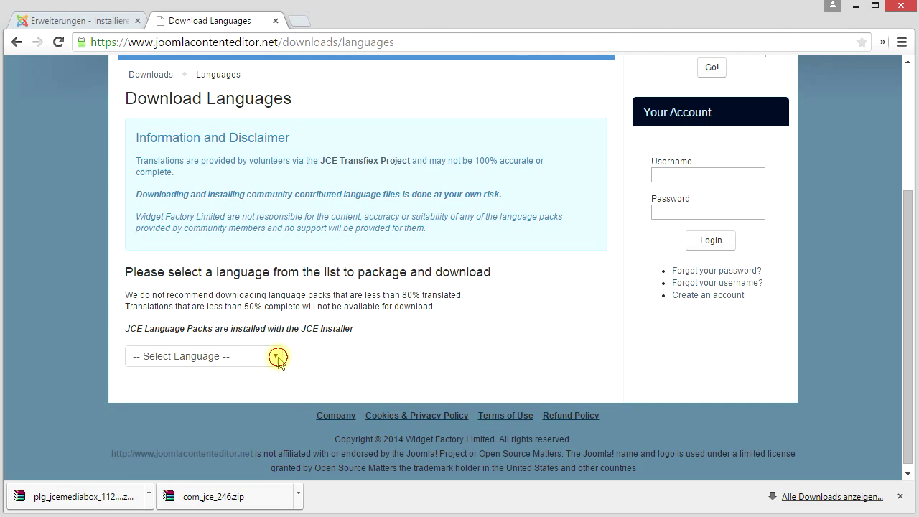
{"action": "left_click", "coordinate": [276, 357]}
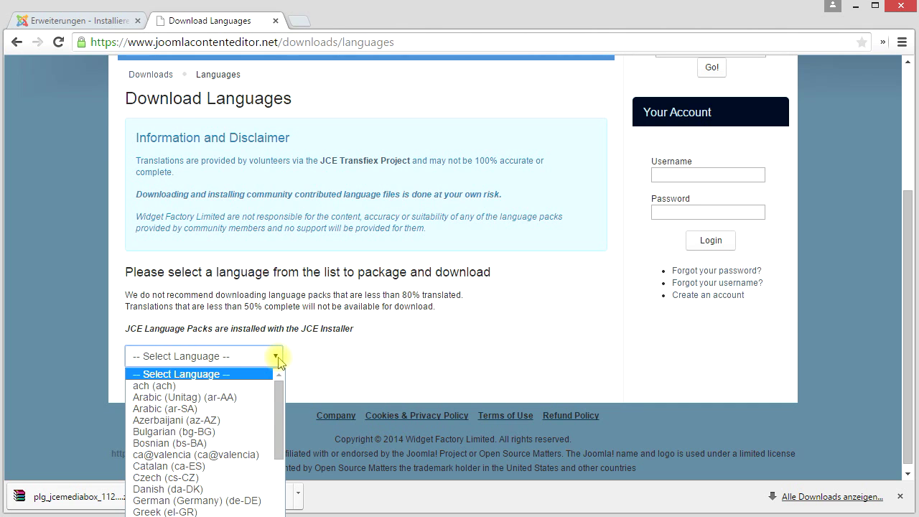
{"action": "left_click", "coordinate": [188, 500]}
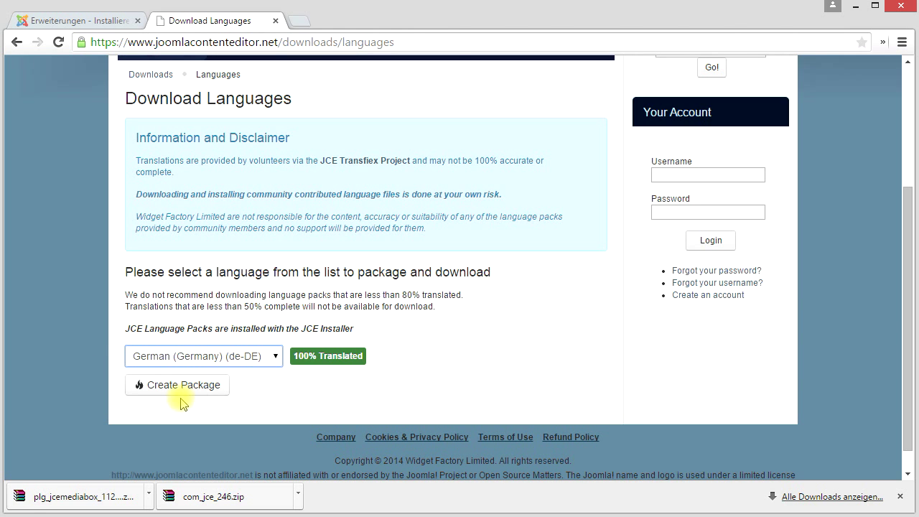
{"action": "left_click", "coordinate": [200, 391]}
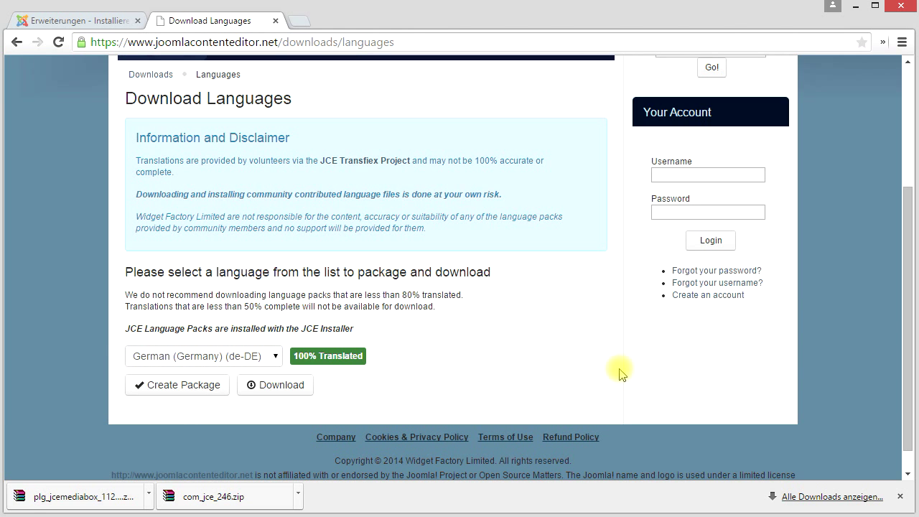
{"action": "left_click", "coordinate": [287, 385]}
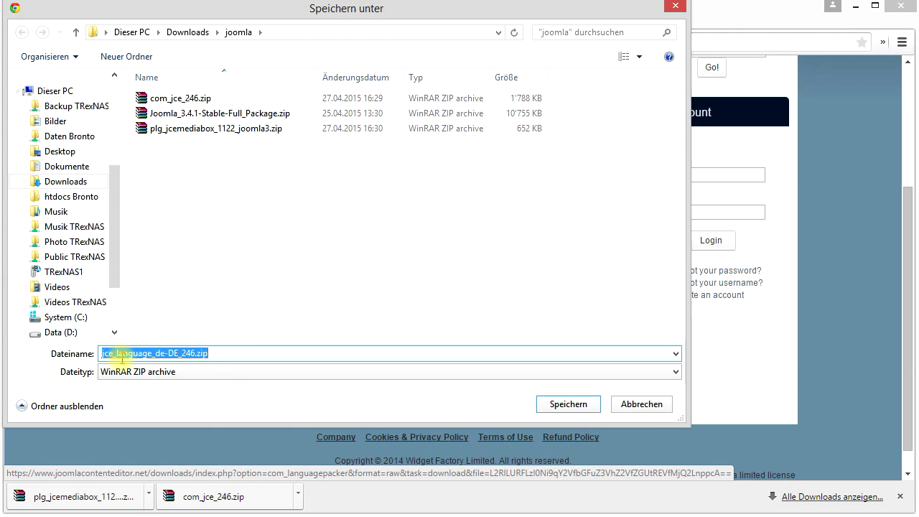
{"action": "left_click", "coordinate": [587, 407]}
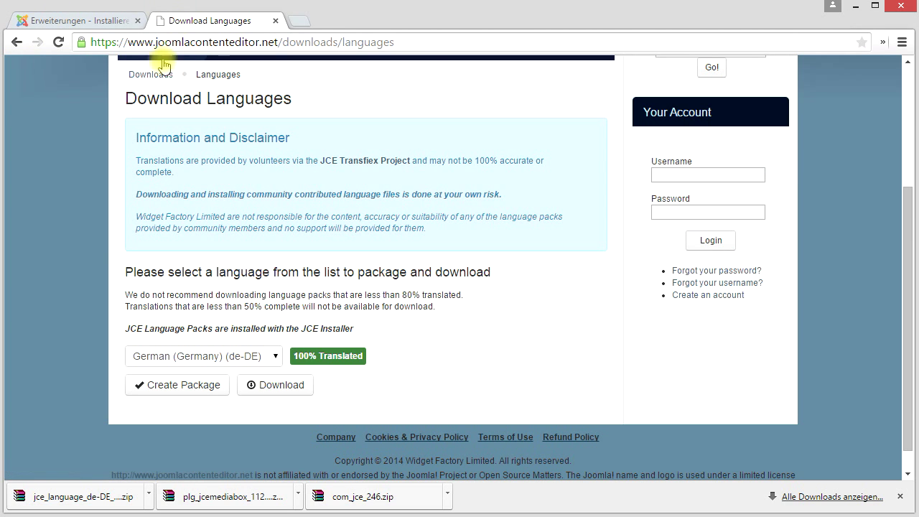
Close the JCE website and upload and install com_jce_246.zip through Joomla's extension installer.
{"action": "left_click", "coordinate": [276, 22]}
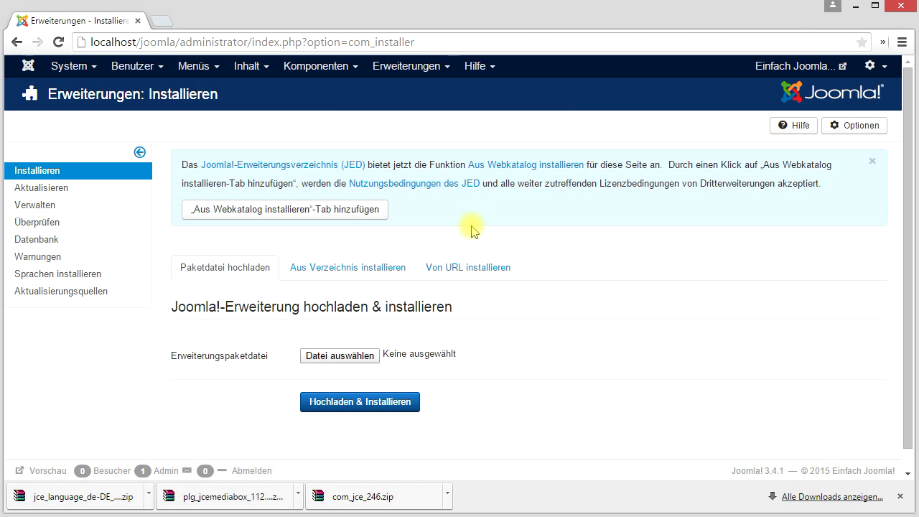
{"action": "left_click", "coordinate": [402, 71]}
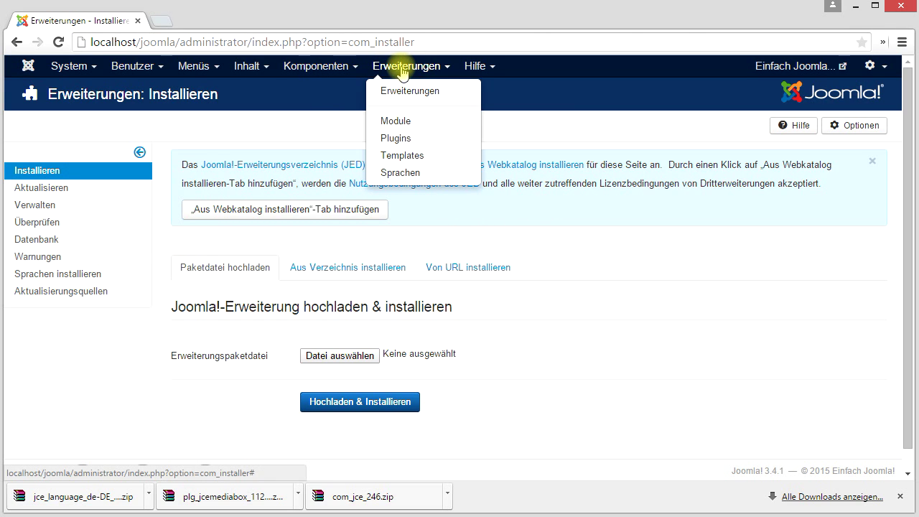
{"action": "left_click", "coordinate": [405, 95]}
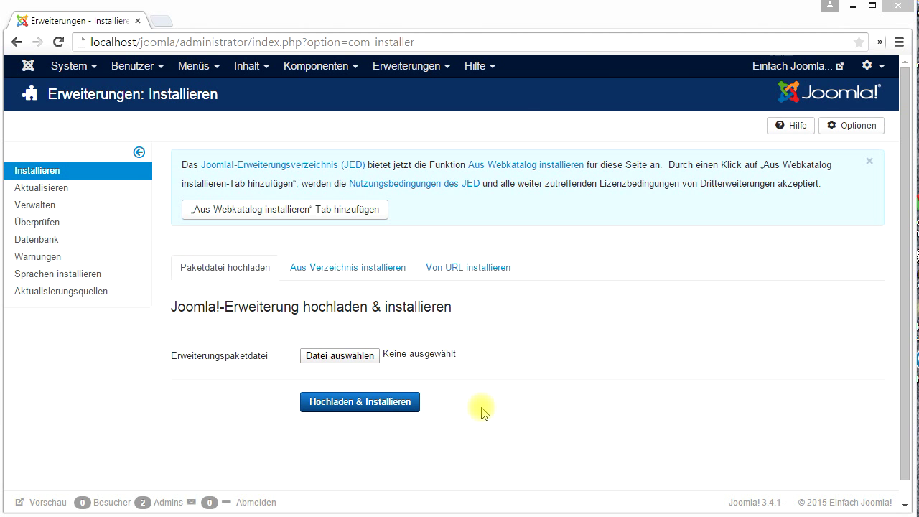
{"action": "left_click", "coordinate": [360, 356]}
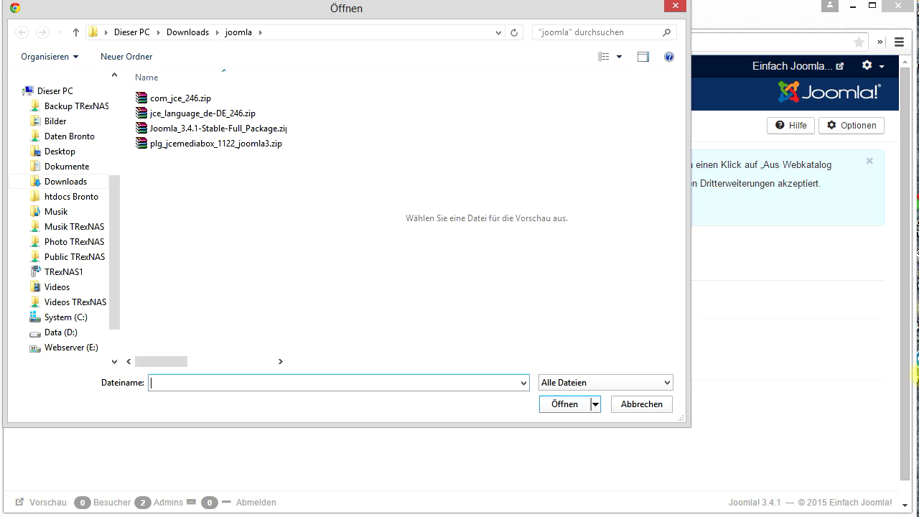
{"action": "left_click", "coordinate": [161, 100]}
{"action": "left_click", "coordinate": [565, 402]}
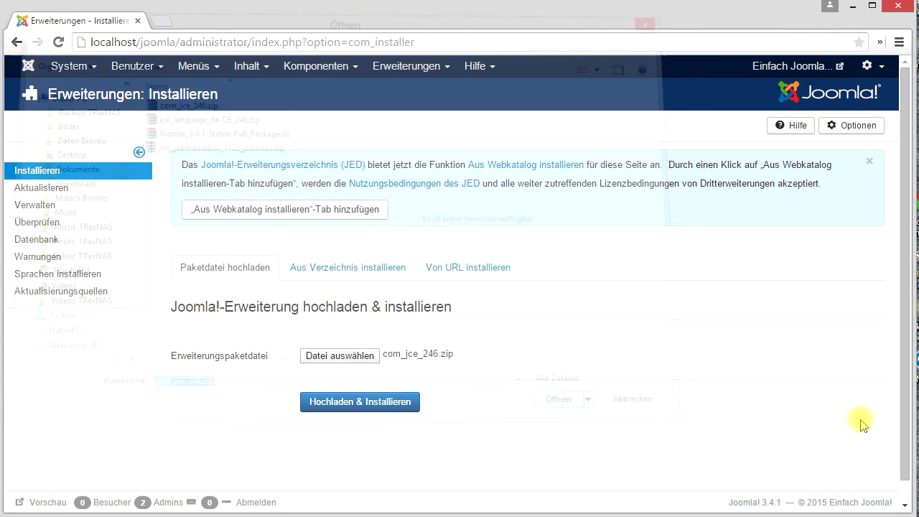
{"action": "left_click", "coordinate": [369, 402]}
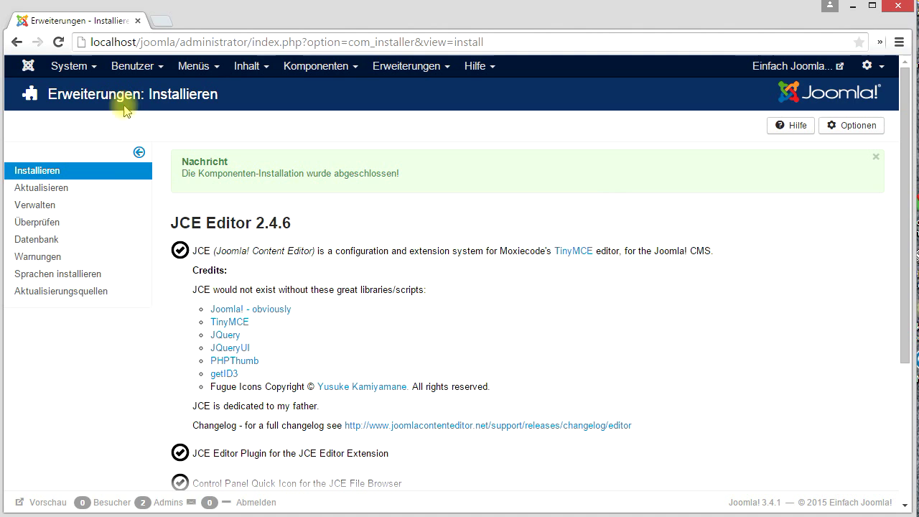
Return to the control panel and open the JCE File Browser.
{"action": "left_click", "coordinate": [29, 66]}
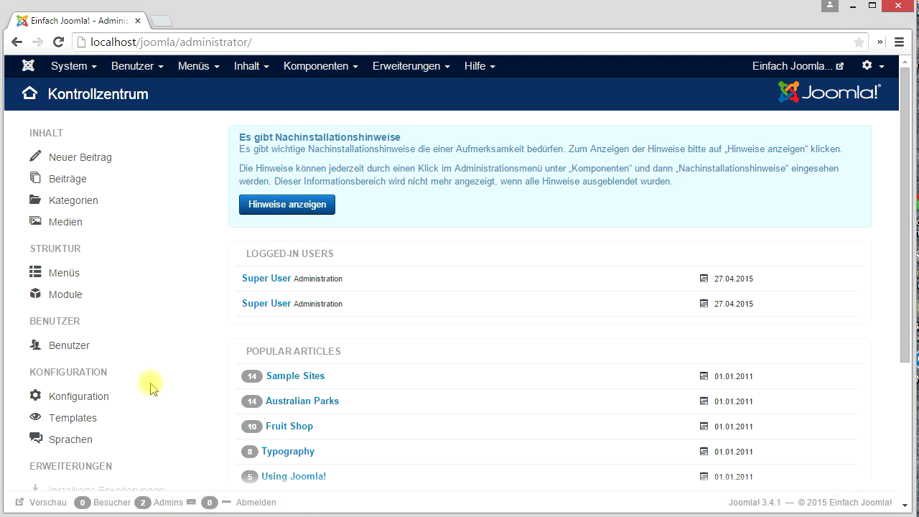
{"action": "scroll", "coordinate": [148, 384], "scroll_direction": "down", "scroll_amount": 2}
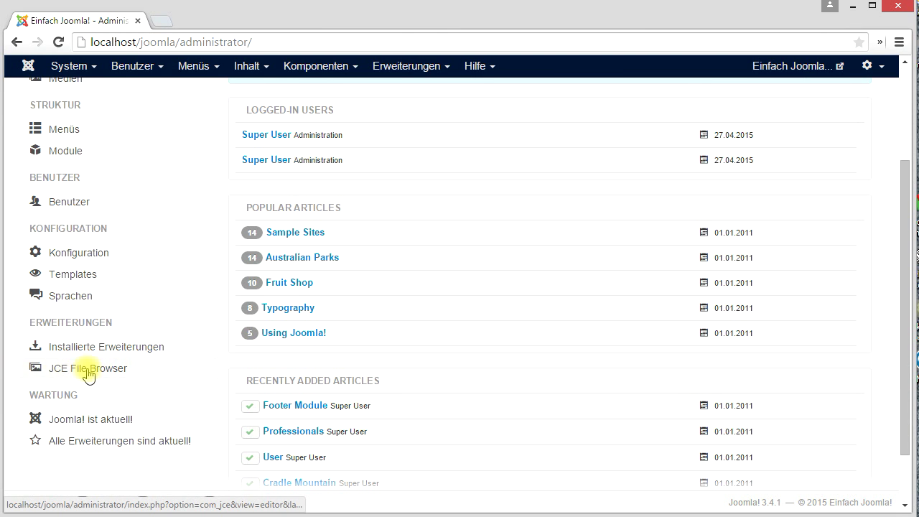
{"action": "left_click", "coordinate": [84, 378]}
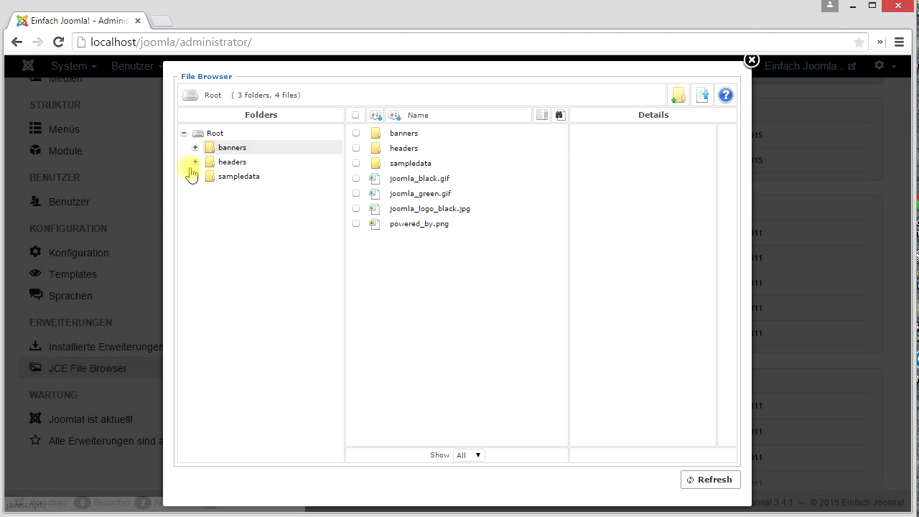
Close the JCE File Browser, open a blank new article to view the current editor, and cancel it.
{"action": "left_click", "coordinate": [752, 59]}
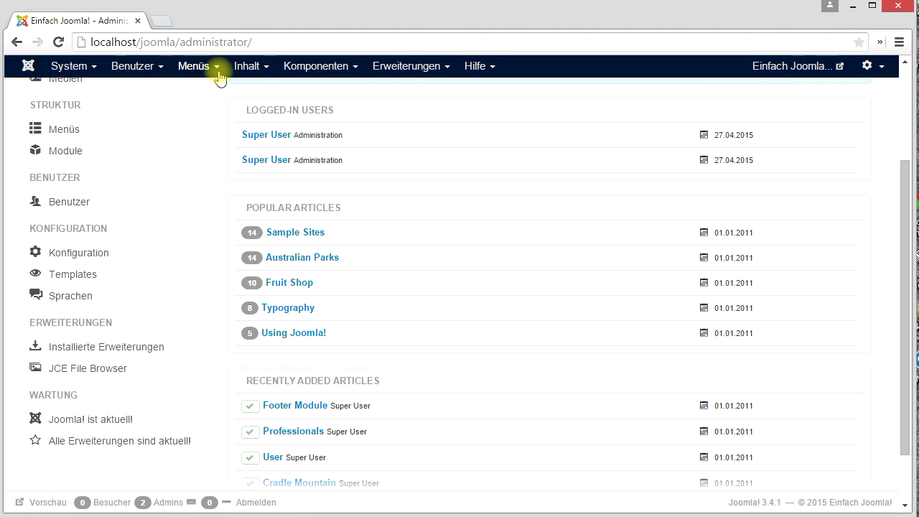
{"action": "left_click", "coordinate": [248, 66]}
{"action": "mouse_move", "coordinate": [255, 91]}
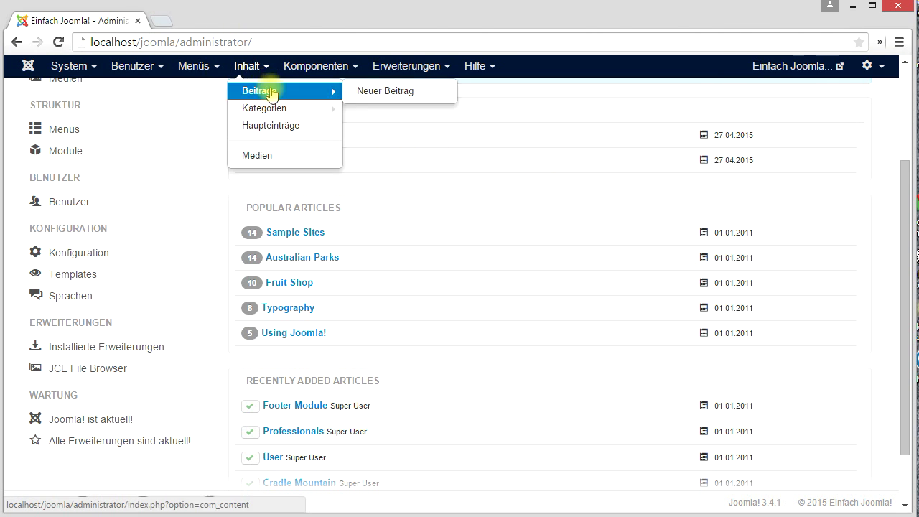
{"action": "left_click", "coordinate": [372, 93]}
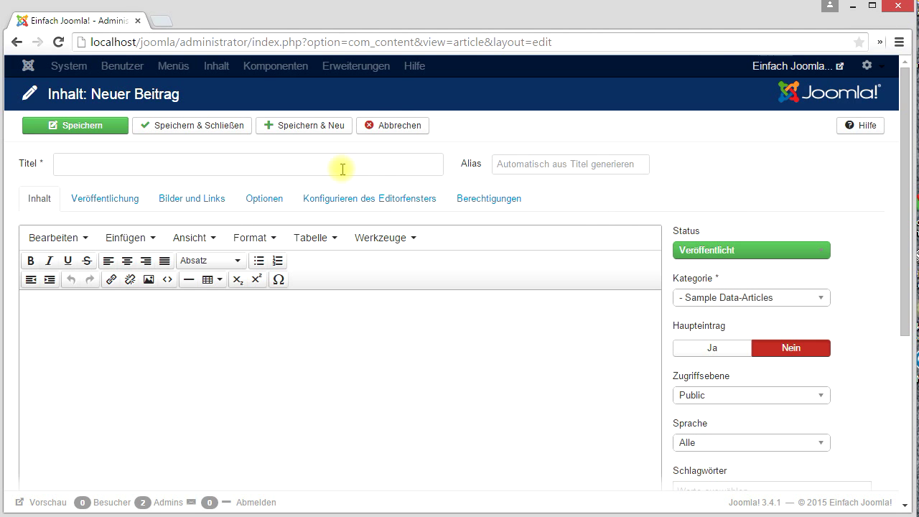
{"action": "left_click", "coordinate": [386, 130]}
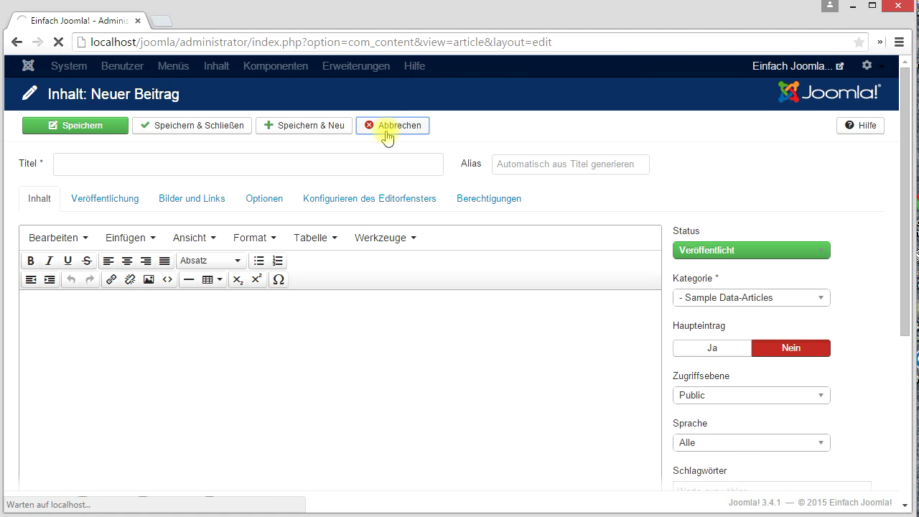
Set the site's default editor to Editor - JCE in the global configuration, then save and close it.
{"action": "left_click", "coordinate": [68, 69]}
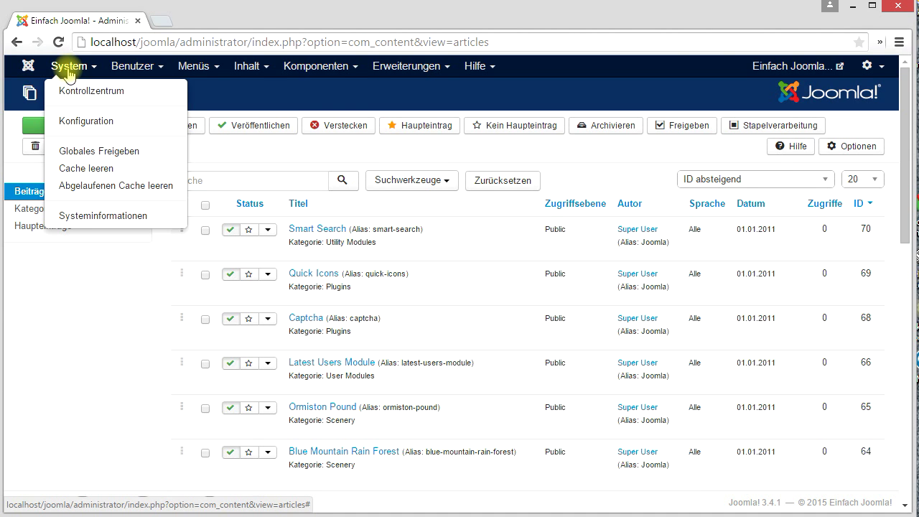
{"action": "left_click", "coordinate": [76, 123]}
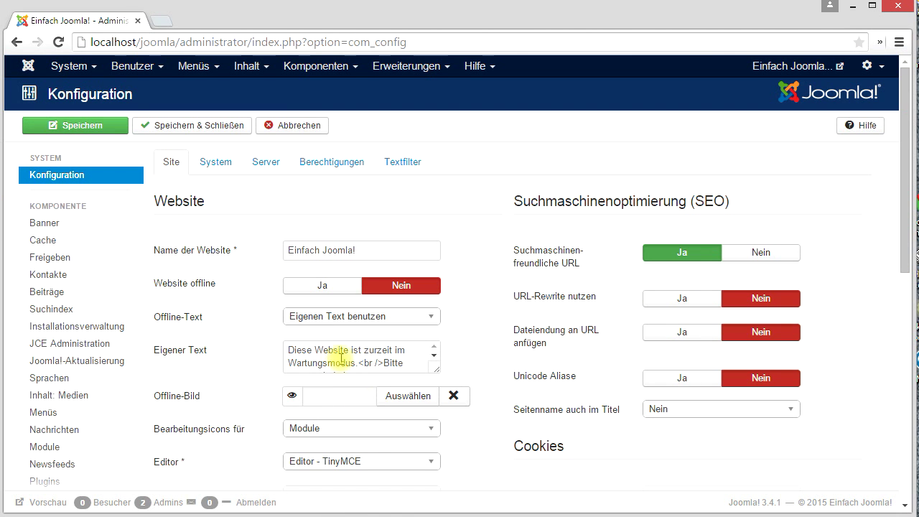
{"action": "scroll", "coordinate": [450, 423], "scroll_direction": "down", "scroll_amount": 1}
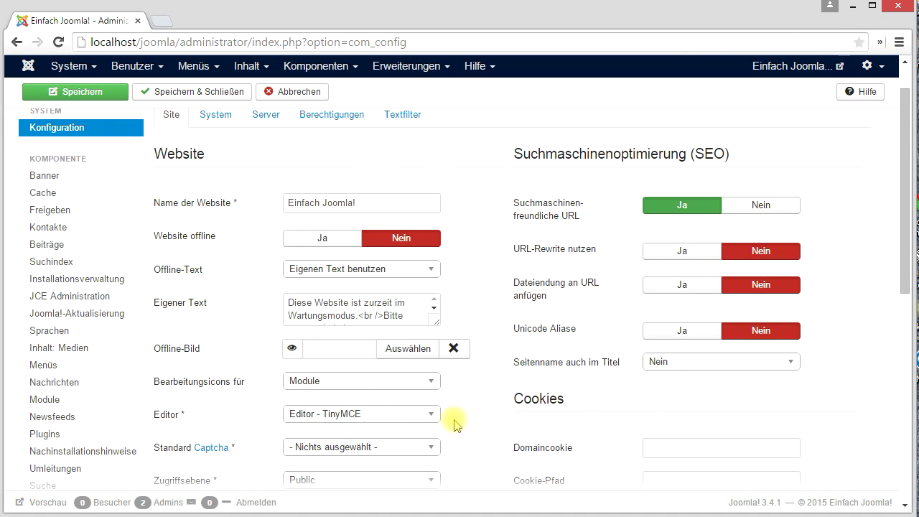
{"action": "left_click", "coordinate": [365, 420]}
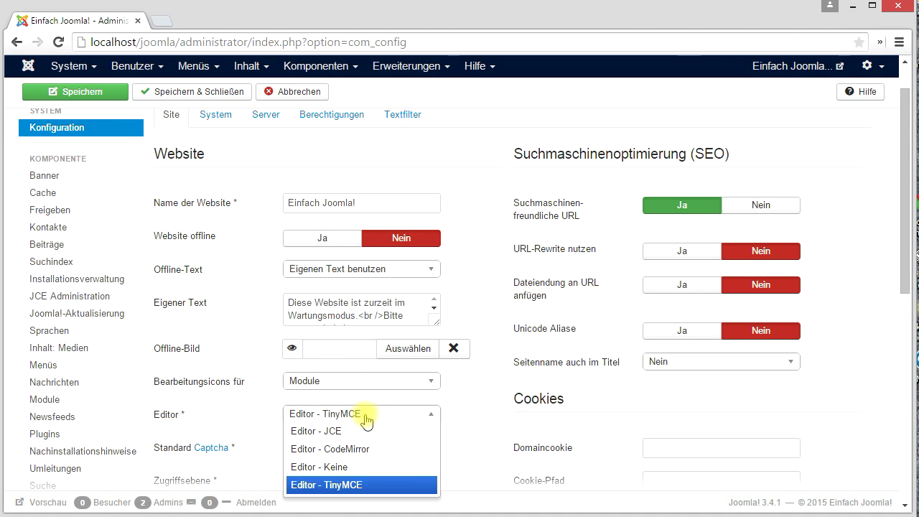
{"action": "left_click", "coordinate": [340, 428]}
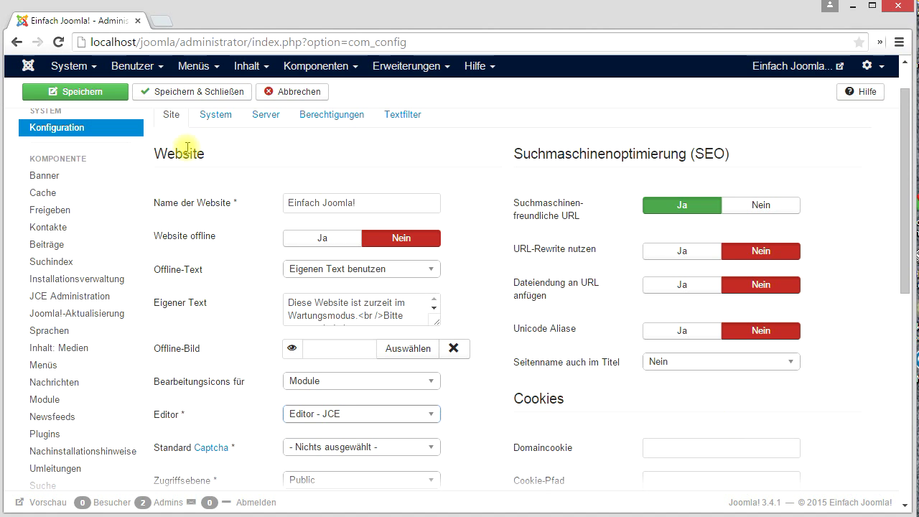
{"action": "left_click", "coordinate": [206, 91]}
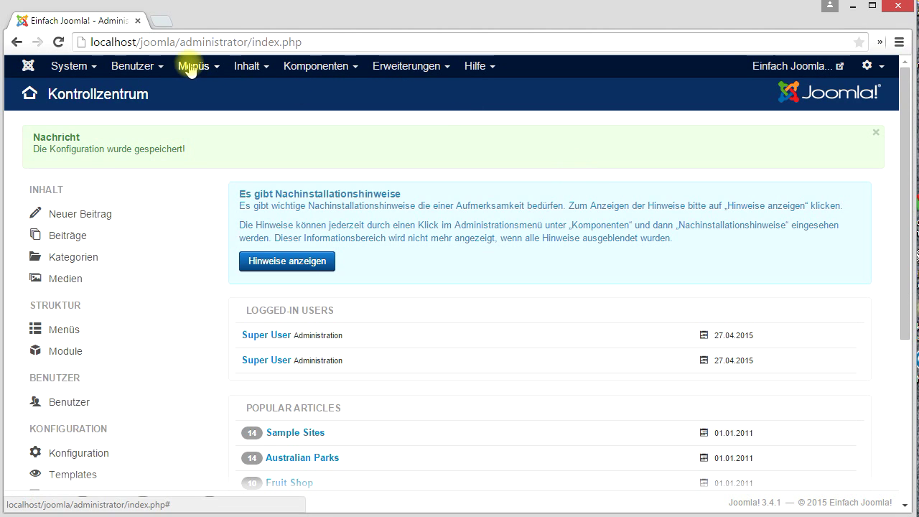
Open a blank new article from the article list to view the JCE editor's toolbar, and cancel it.
{"action": "left_click", "coordinate": [252, 67]}
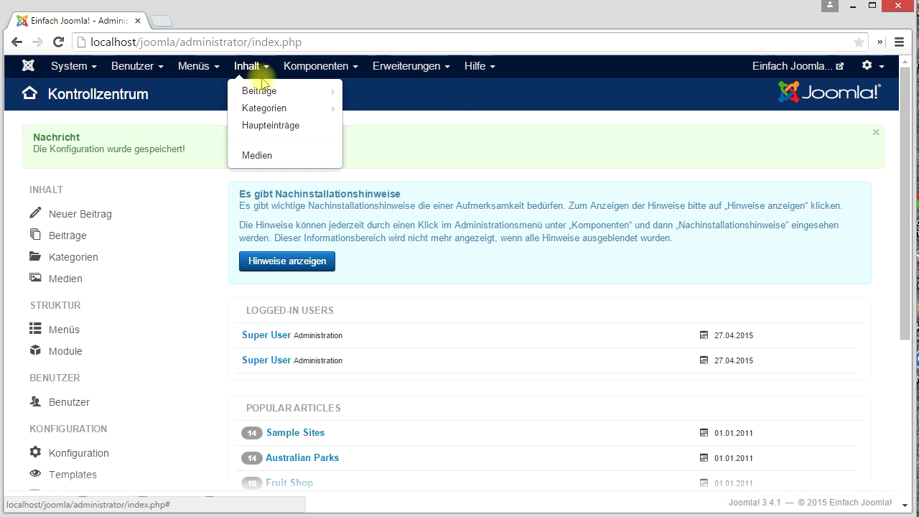
{"action": "left_click", "coordinate": [256, 89]}
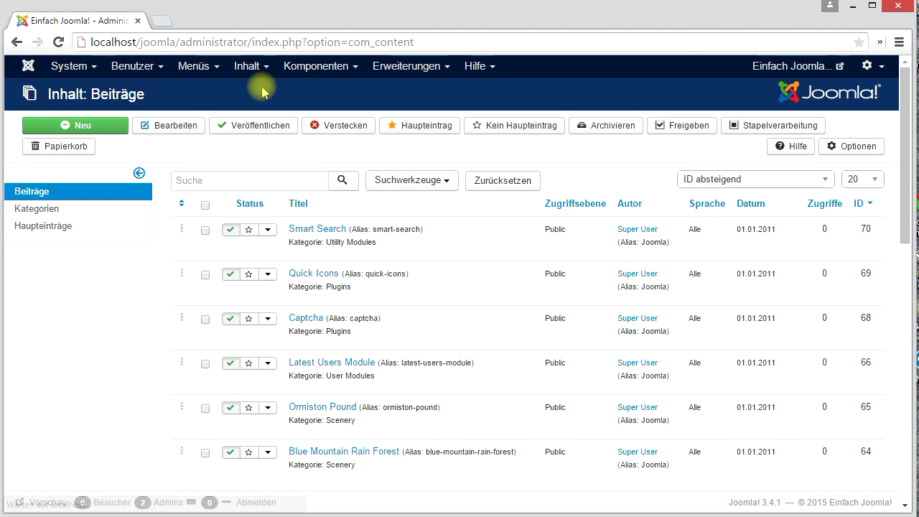
{"action": "left_click", "coordinate": [119, 128]}
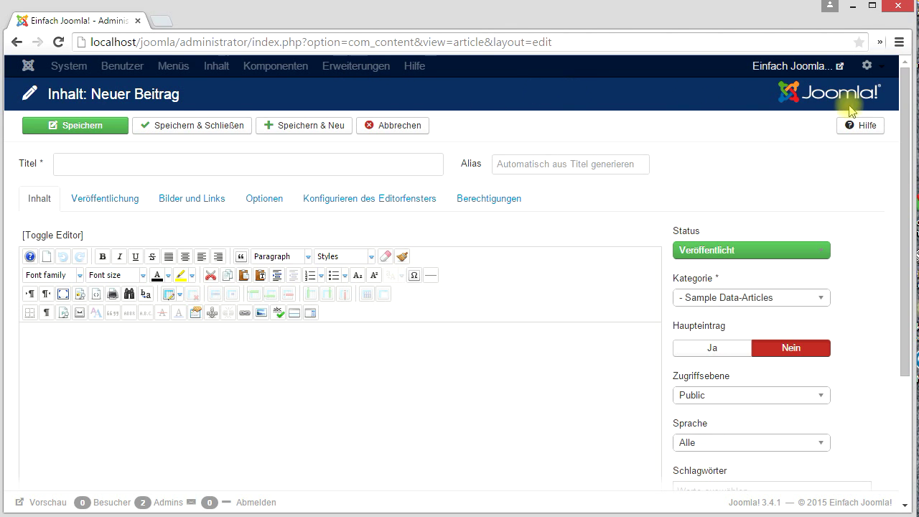
{"action": "left_click", "coordinate": [410, 123]}
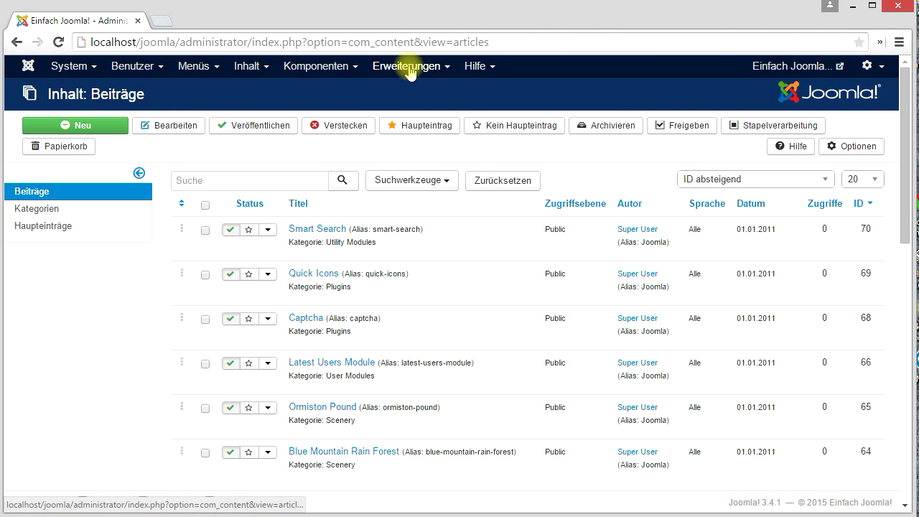
Upload and install plg_jcemediabox_1122_joomla3.zip through the extension installer.
{"action": "left_click", "coordinate": [410, 66]}
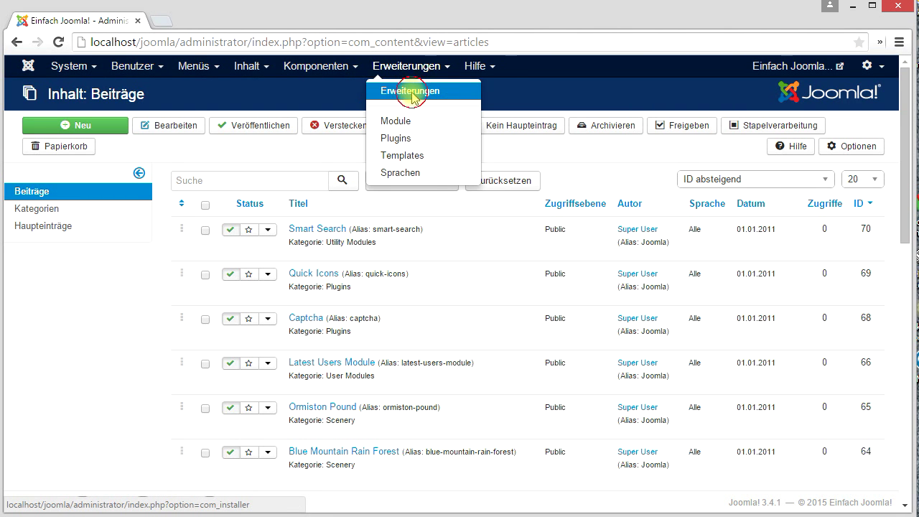
{"action": "left_click", "coordinate": [410, 92]}
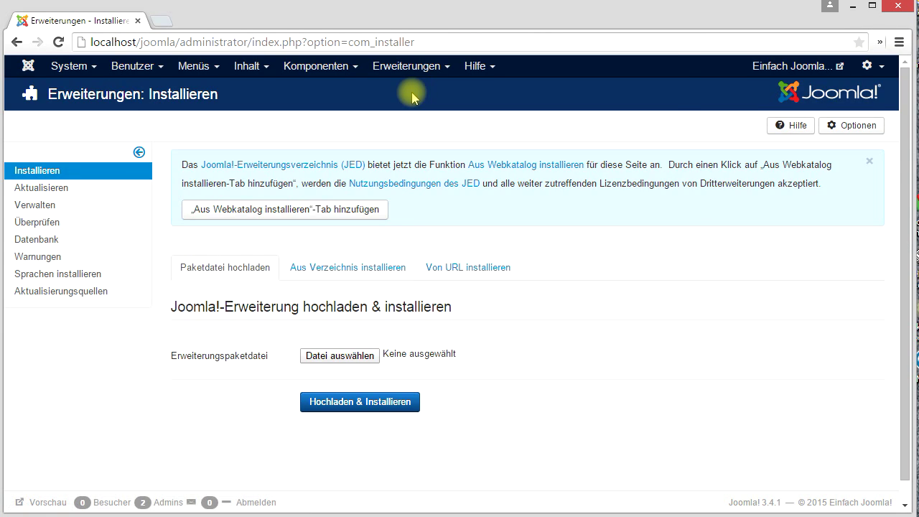
{"action": "left_click", "coordinate": [354, 358]}
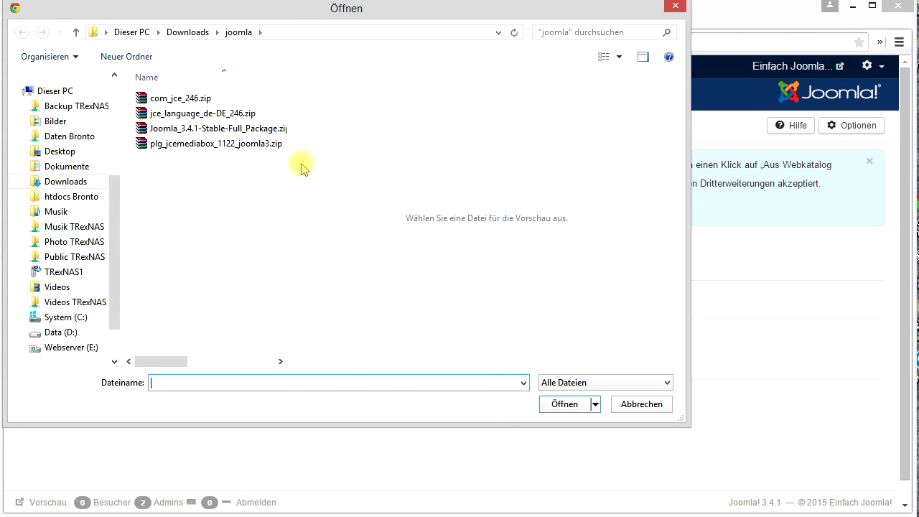
{"action": "left_click", "coordinate": [178, 148]}
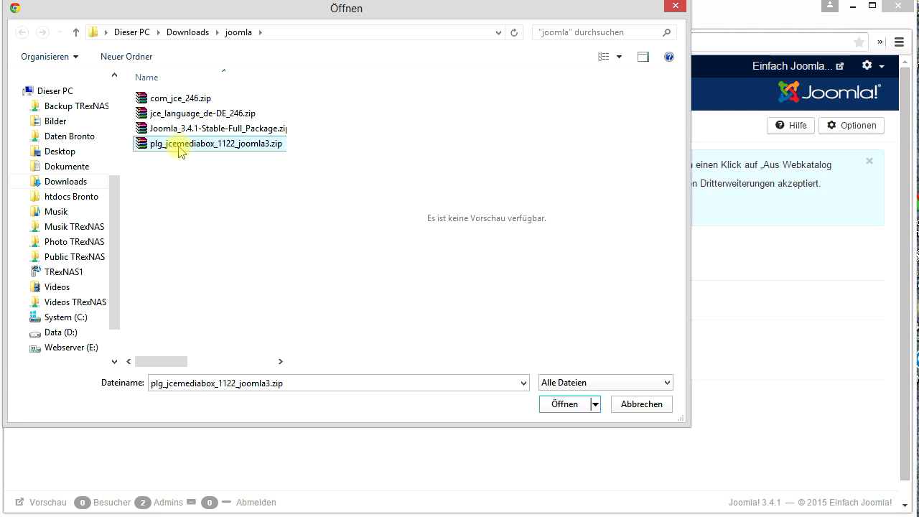
{"action": "left_click", "coordinate": [546, 406]}
{"action": "left_click", "coordinate": [399, 402]}
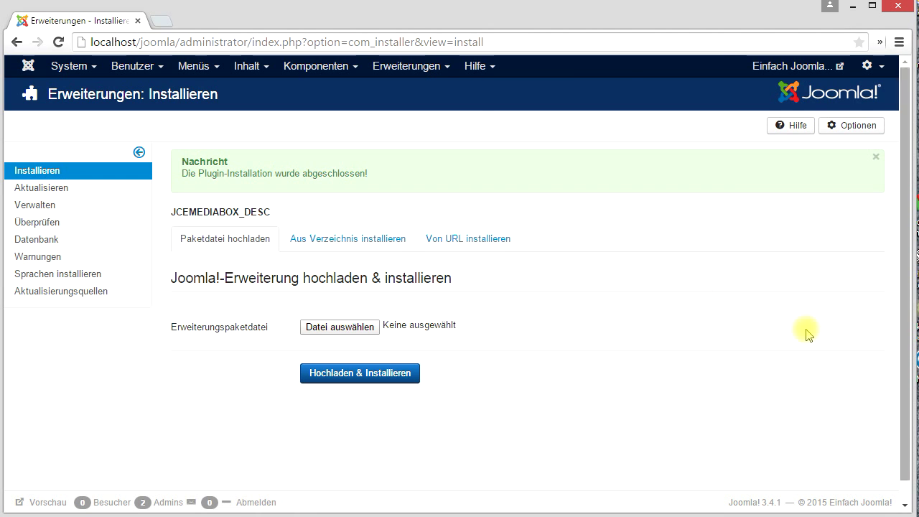
Filter the plugin list by "jce" and enable the System - JCE MediaBox plugin.
{"action": "left_click", "coordinate": [406, 67]}
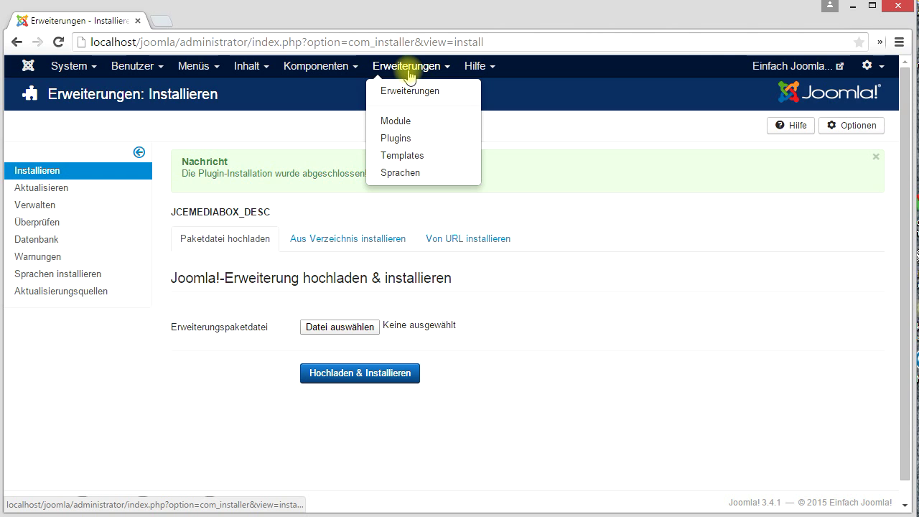
{"action": "left_click", "coordinate": [395, 138]}
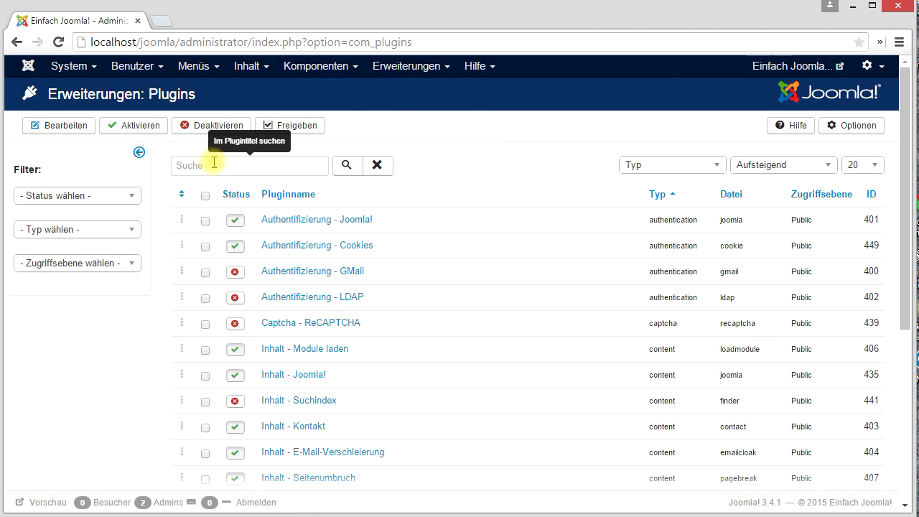
{"action": "left_click", "coordinate": [212, 165]}
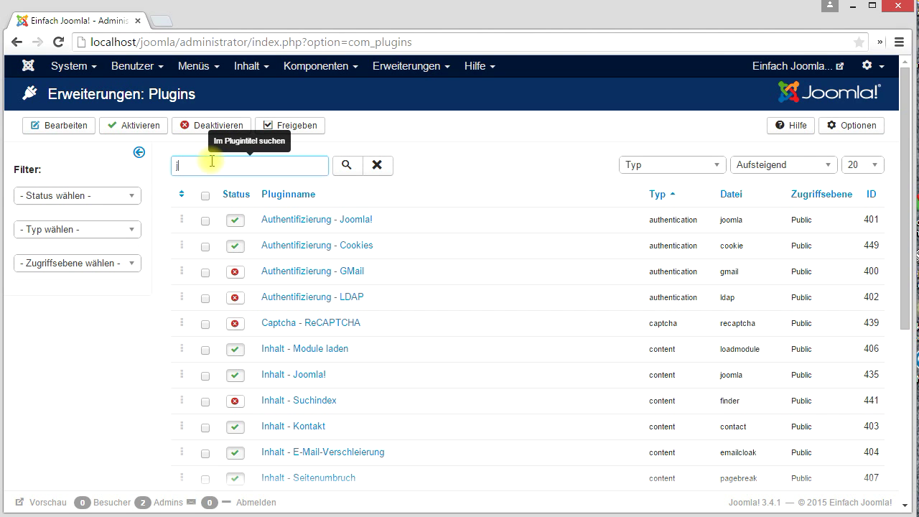
{"action": "left_click", "coordinate": [348, 165]}
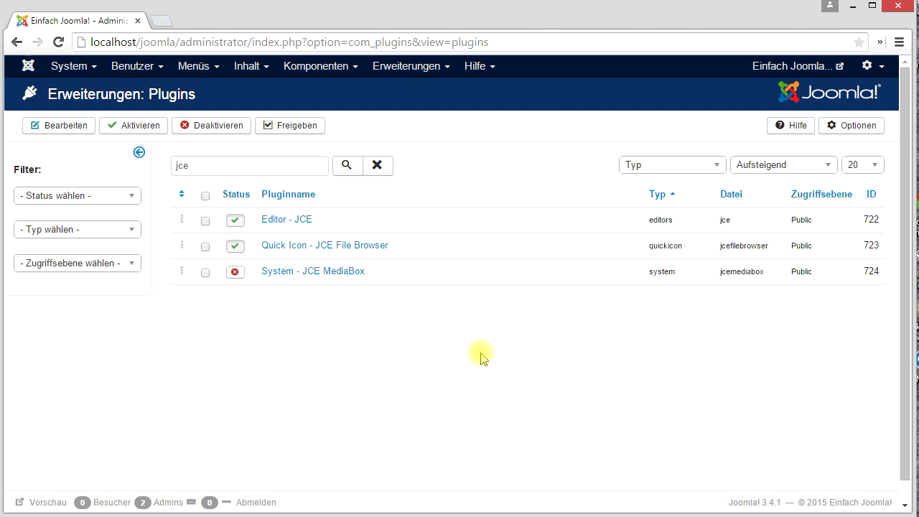
{"action": "left_click", "coordinate": [236, 272]}
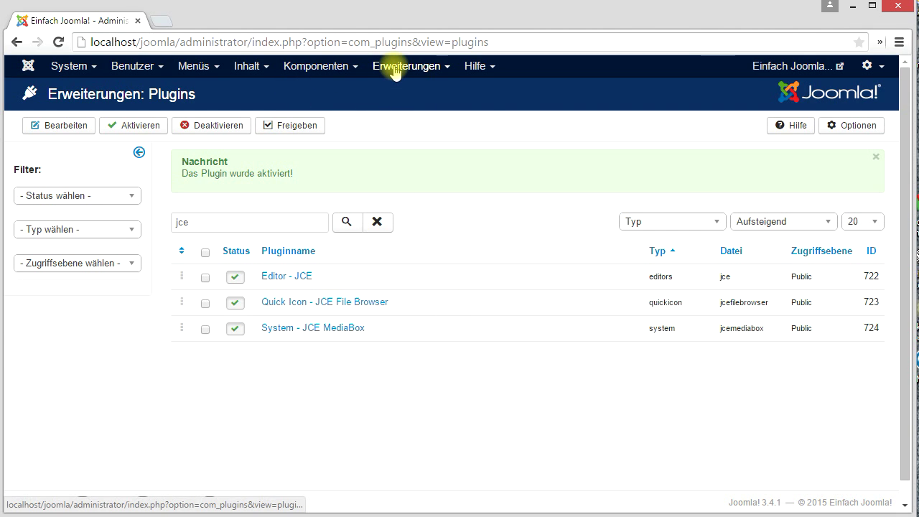
Open the Smart Search article to examine the JCE editor's toolbar and tooltips, and close it without saving.
{"action": "left_click", "coordinate": [241, 69]}
{"action": "left_click", "coordinate": [247, 89]}
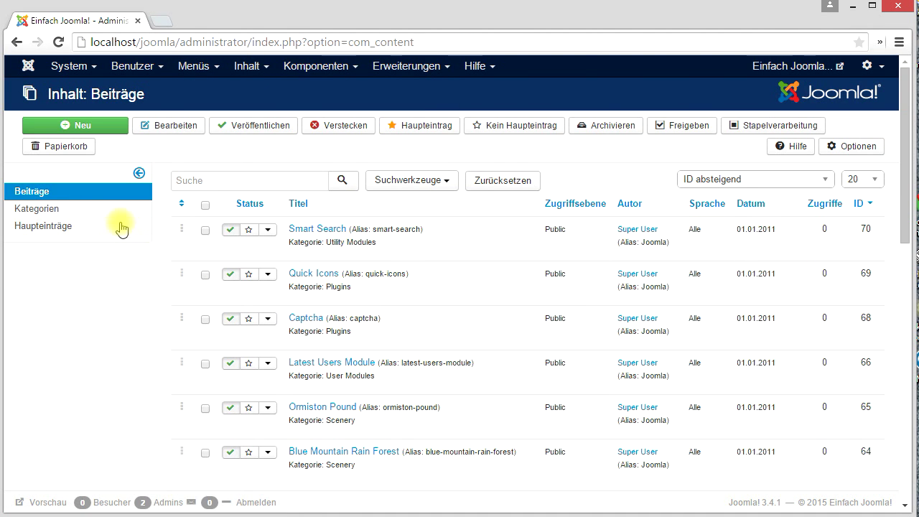
{"action": "left_click", "coordinate": [319, 229]}
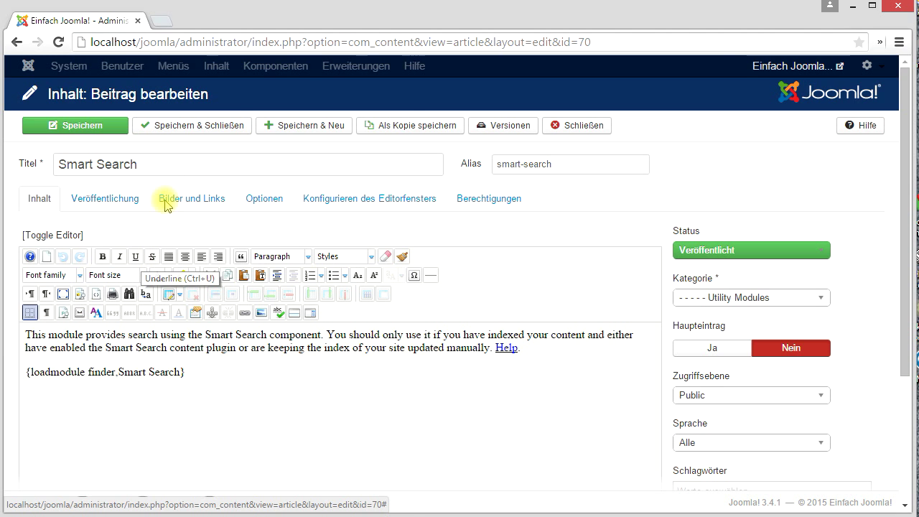
{"action": "left_click", "coordinate": [581, 126]}
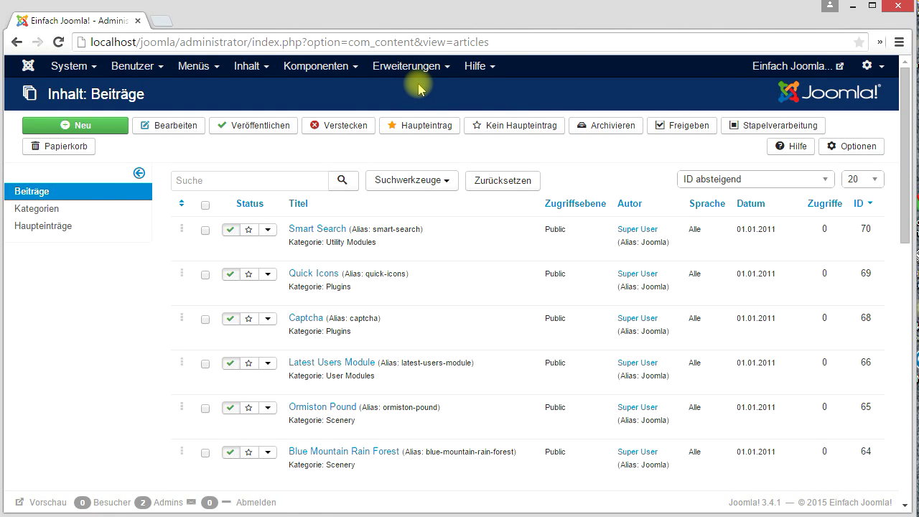
Open the JCE Editor's Install Add-ons page and list its installed languages.
{"action": "left_click", "coordinate": [308, 68]}
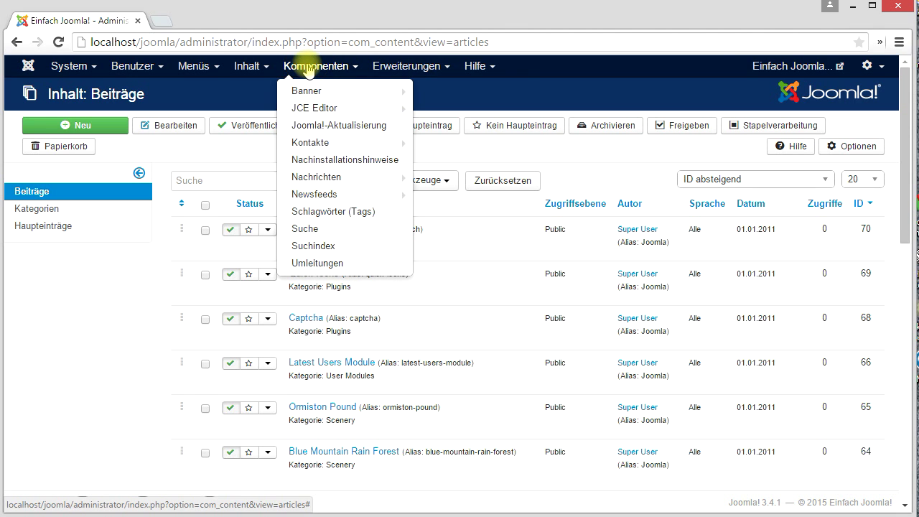
{"action": "mouse_move", "coordinate": [297, 113]}
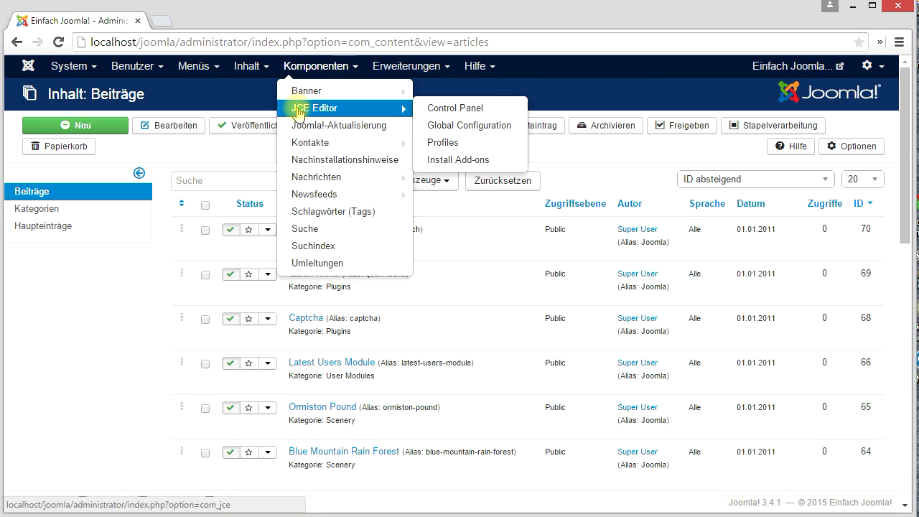
{"action": "left_click", "coordinate": [479, 112]}
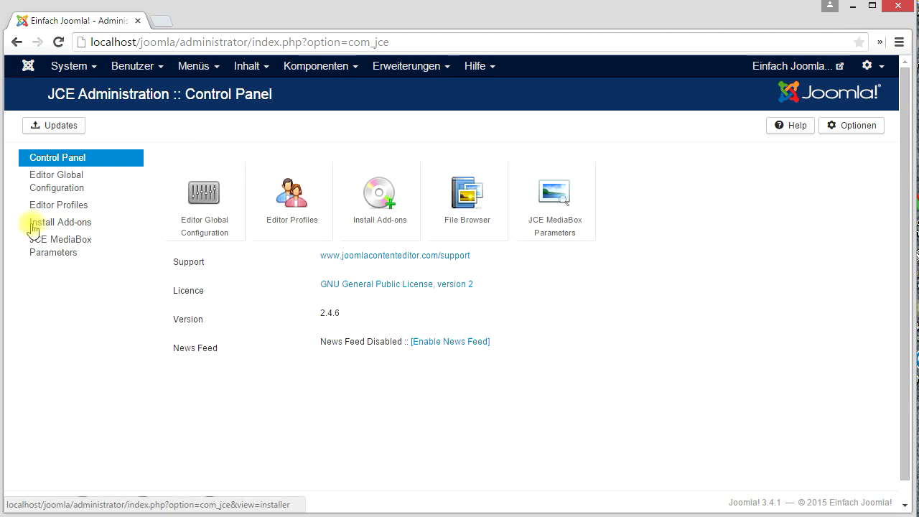
{"action": "left_click", "coordinate": [67, 225]}
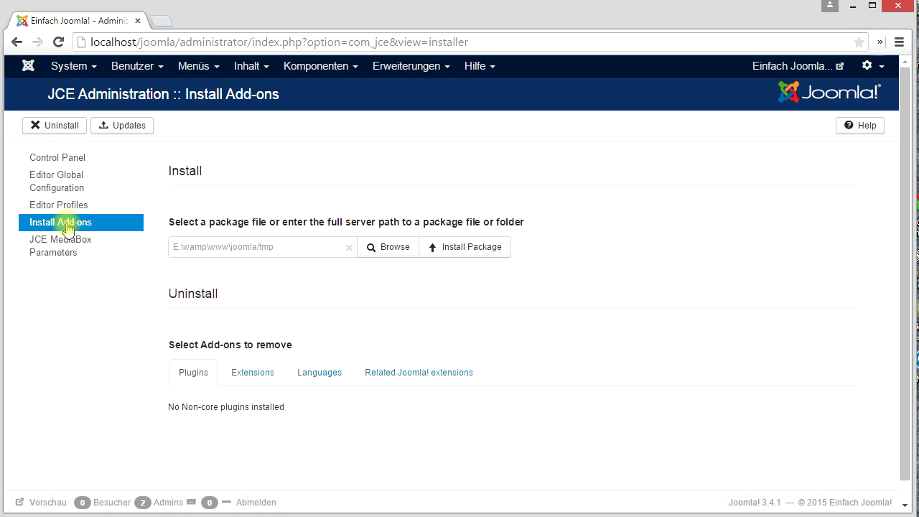
{"action": "left_click", "coordinate": [310, 374]}
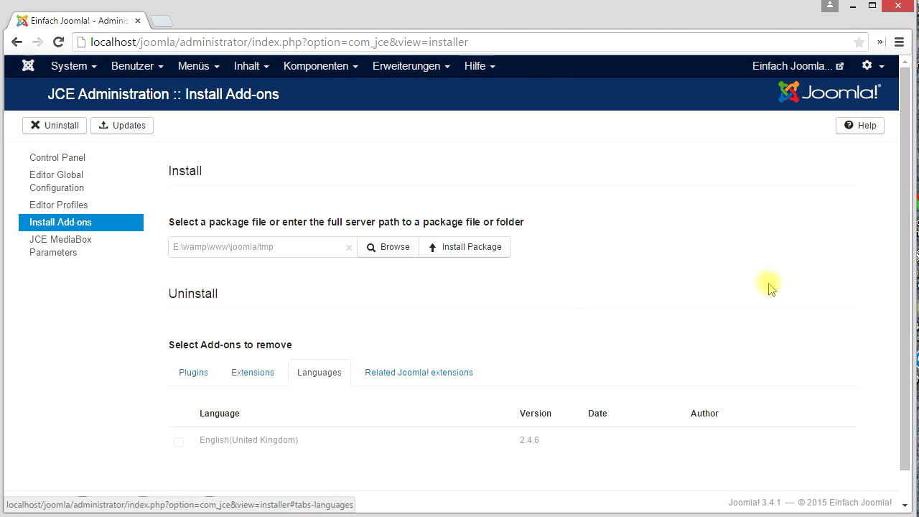
Install the German language pack jce_language_de-DE_246.zip as a JCE add-on.
{"action": "left_click", "coordinate": [395, 247]}
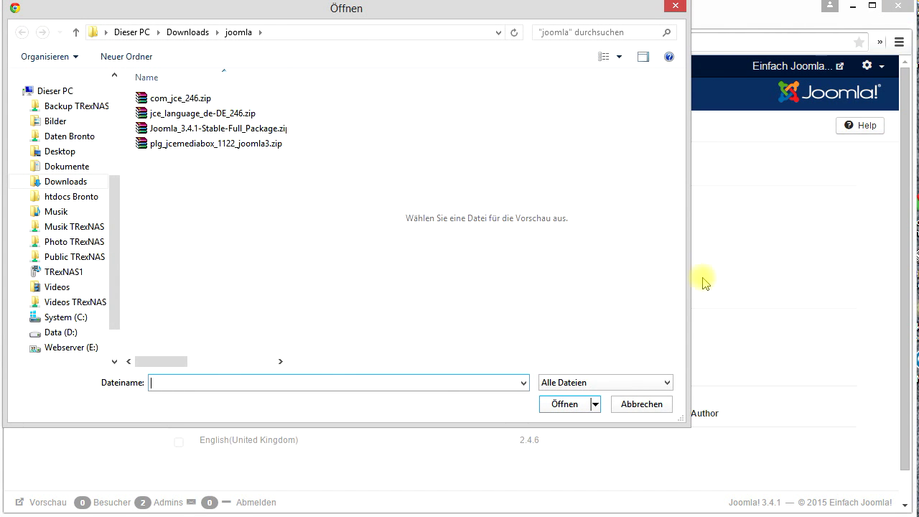
{"action": "left_click", "coordinate": [164, 115]}
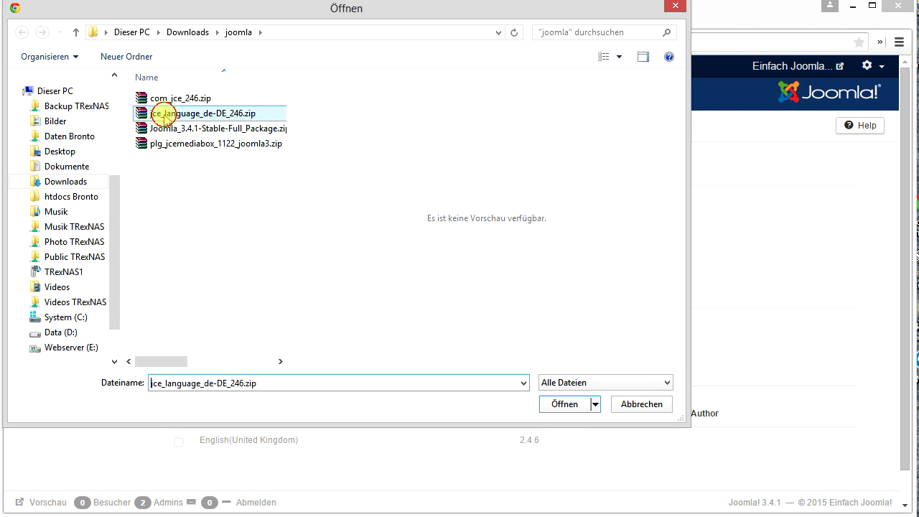
{"action": "left_click", "coordinate": [565, 403]}
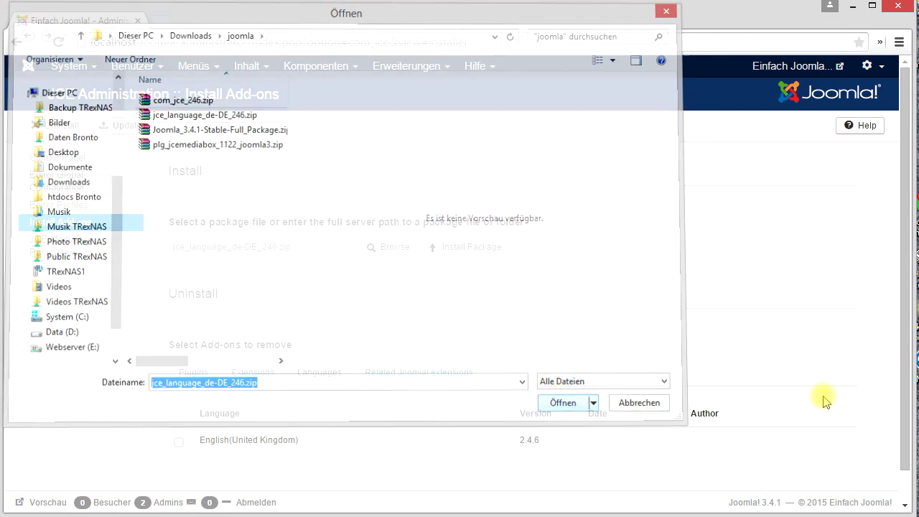
{"action": "left_click", "coordinate": [472, 248]}
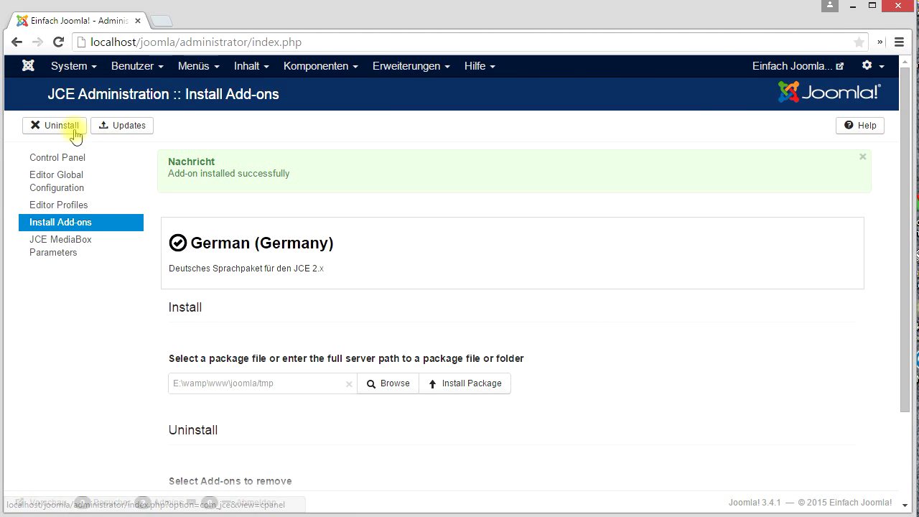
Open the JCE Editor's control panel to check its interface language, and open a new article.
{"action": "left_click", "coordinate": [323, 67]}
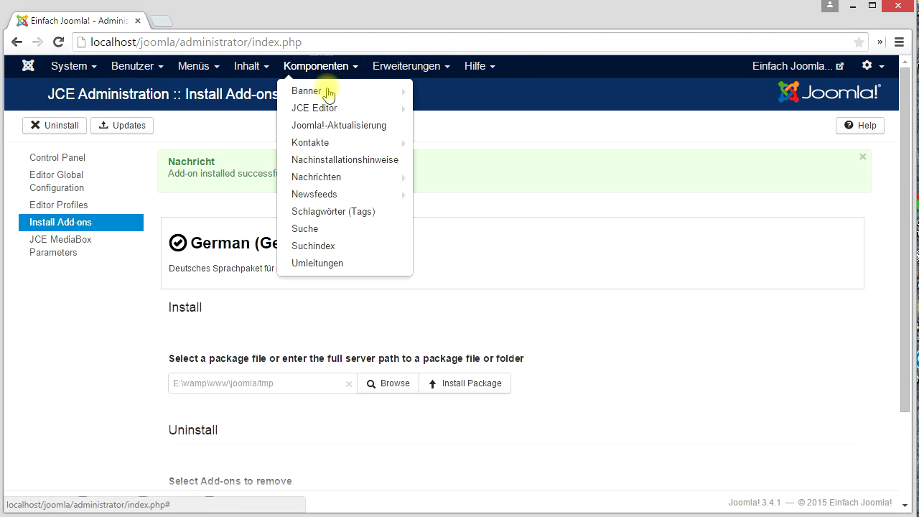
{"action": "left_click", "coordinate": [323, 107]}
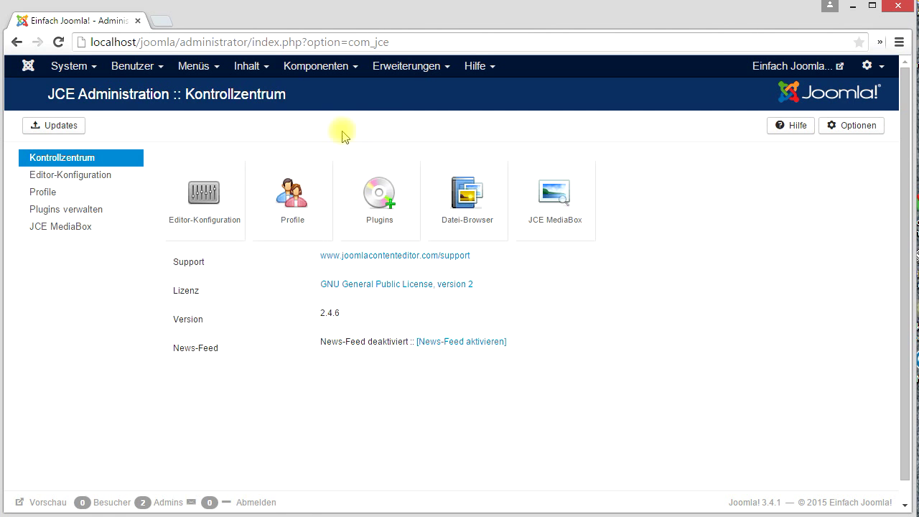
{"action": "left_click", "coordinate": [244, 68]}
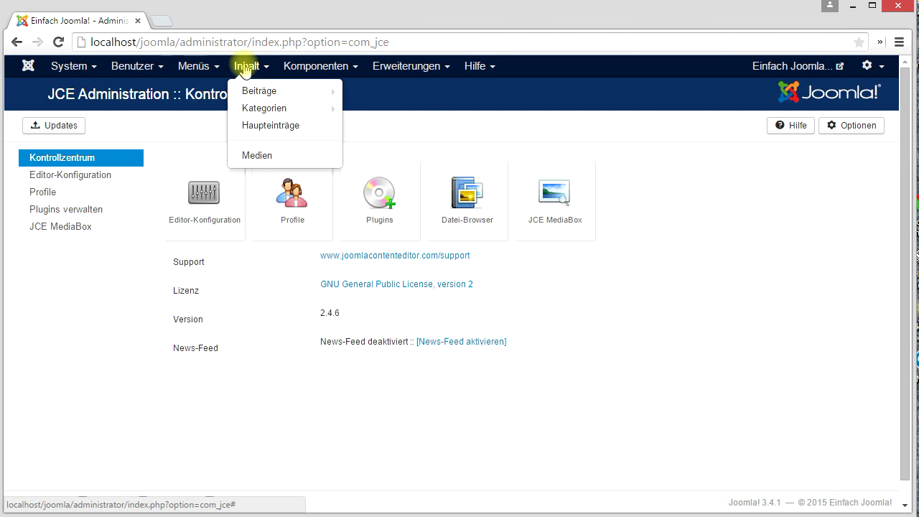
{"action": "mouse_move", "coordinate": [244, 90]}
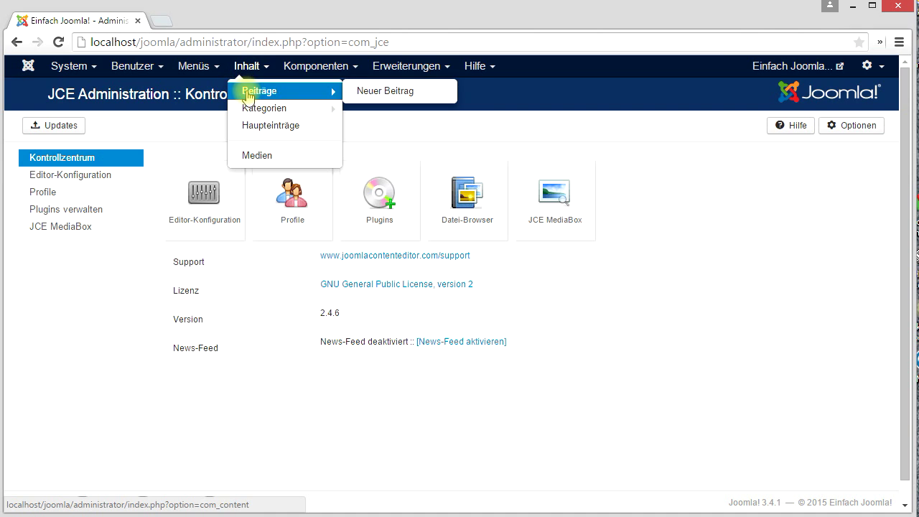
{"action": "left_click", "coordinate": [381, 92]}
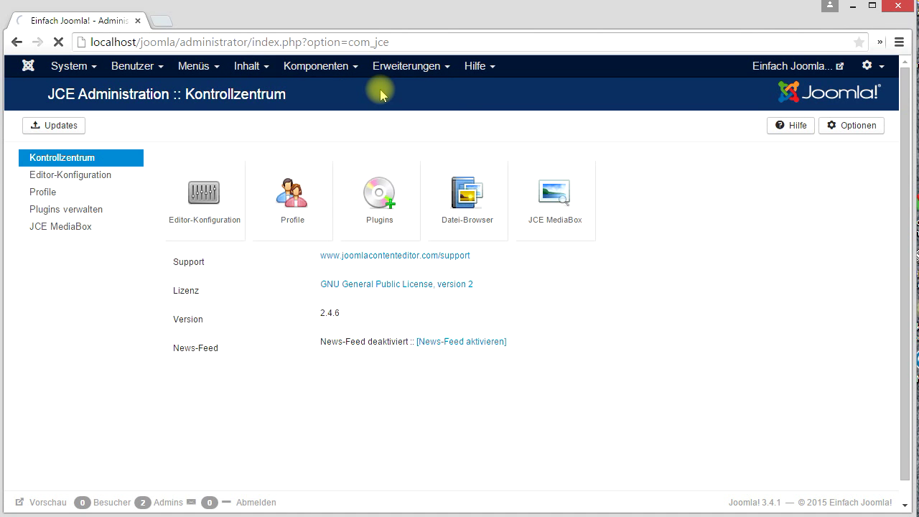